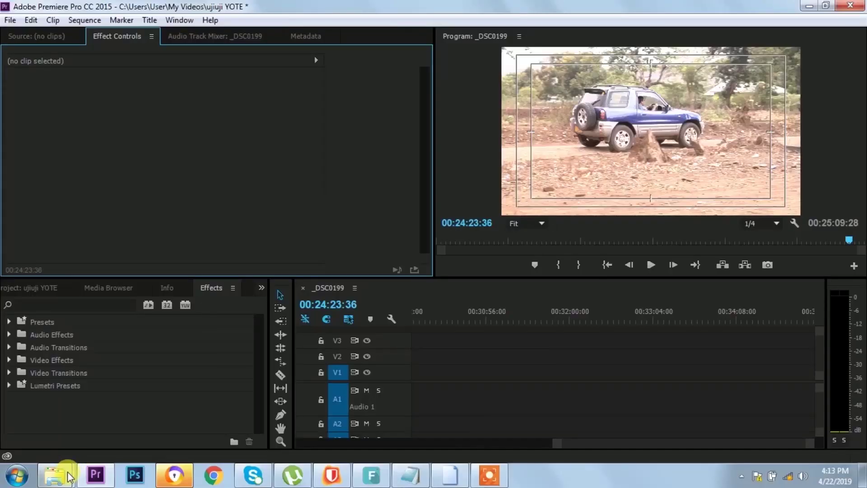
# - Bring the SHULE 9TV Explorer window to the front from its taskbar preview
pyautogui.moveTo(58, 470)
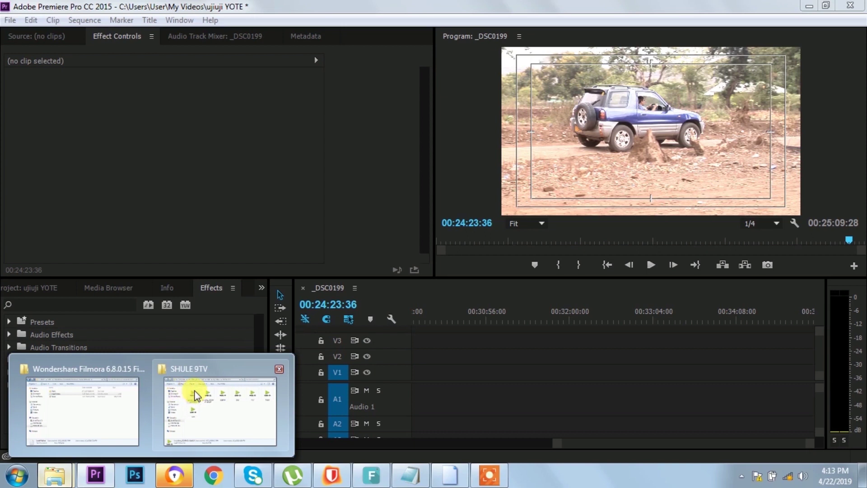
pyautogui.click(169, 394)
# - Show the TSF PRO (E:) drive and look inside its voice over folder
pyautogui.click(299, 307)
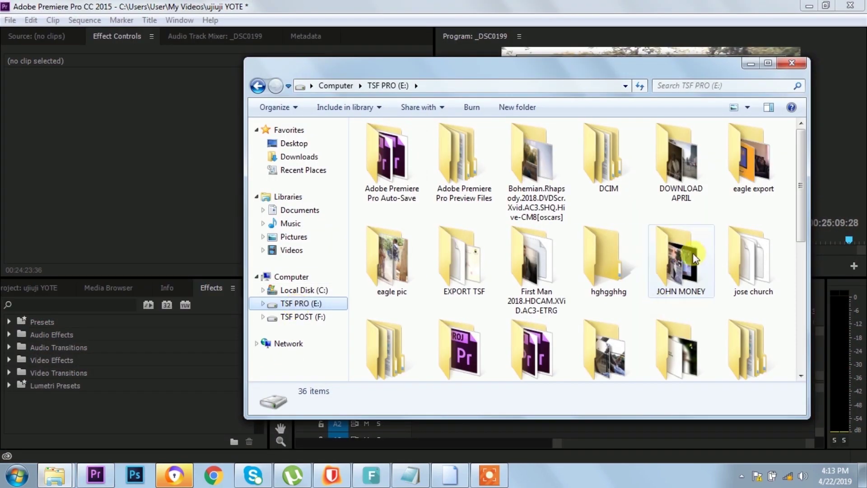
pyautogui.moveTo(797, 202); pyautogui.dragTo(805, 251)
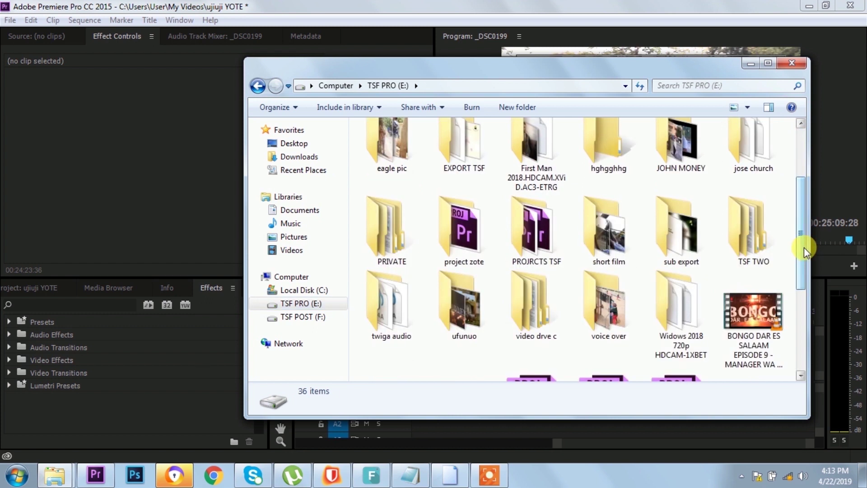
pyautogui.moveTo(655, 238)
pyautogui.moveTo(801, 222); pyautogui.dragTo(805, 270)
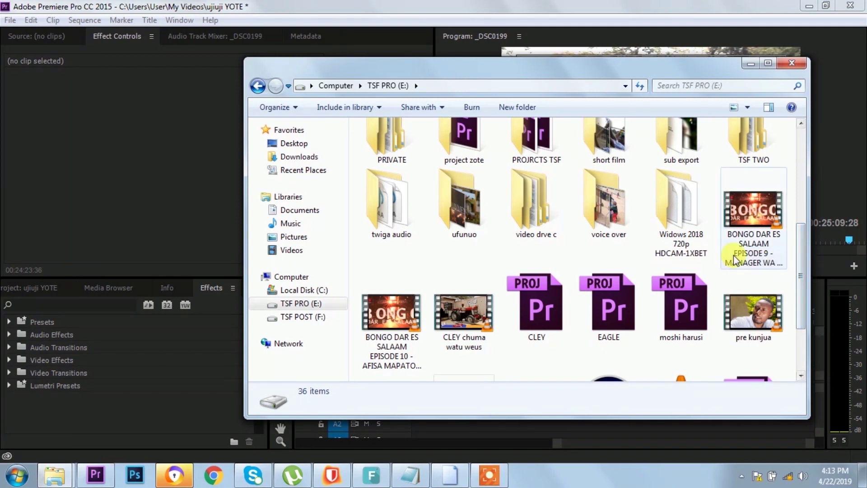
pyautogui.click(634, 229)
pyautogui.doubleClick(635, 229)
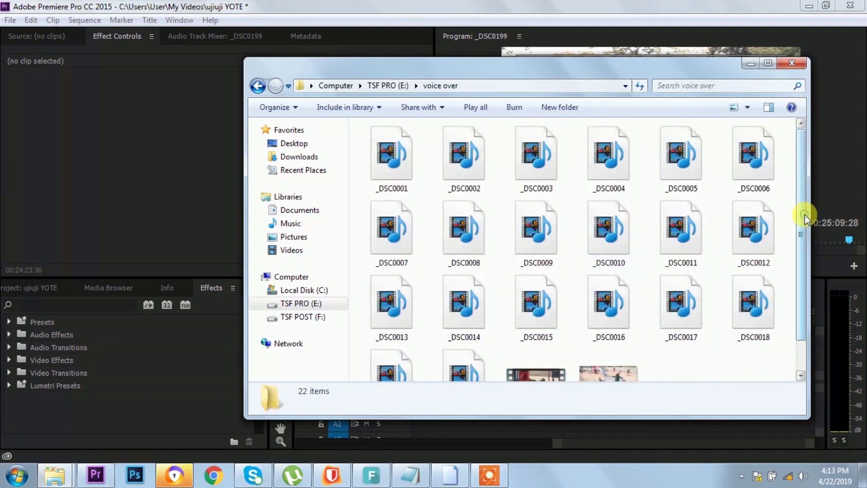
pyautogui.scroll(-2, 805, 214)
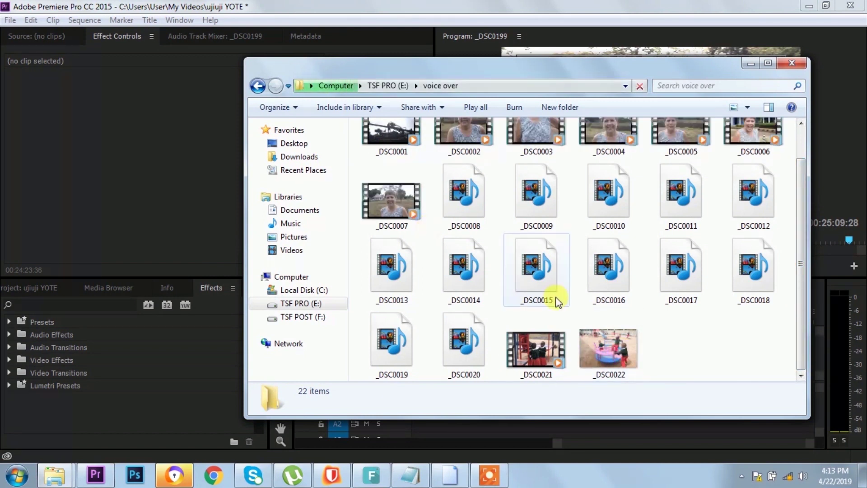
pyautogui.click(801, 123)
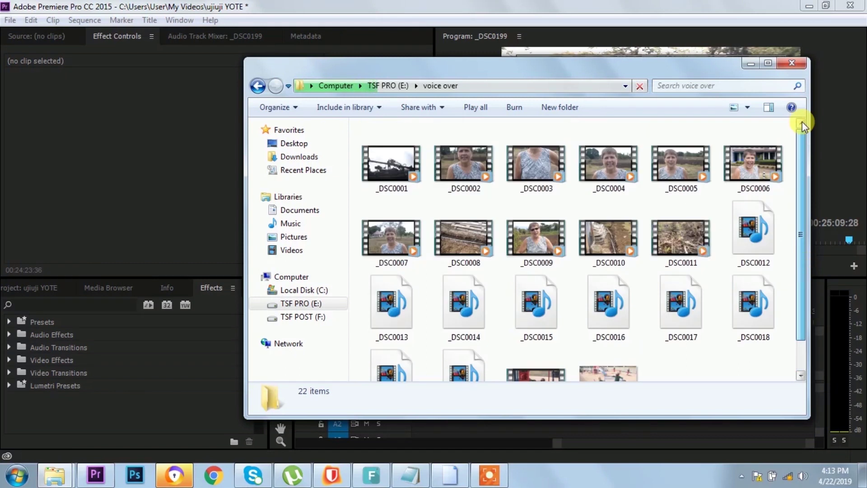
pyautogui.click(258, 86)
# - Check the ufunuo and eagle pic folders, returning to the drive after each
pyautogui.moveTo(528, 182)
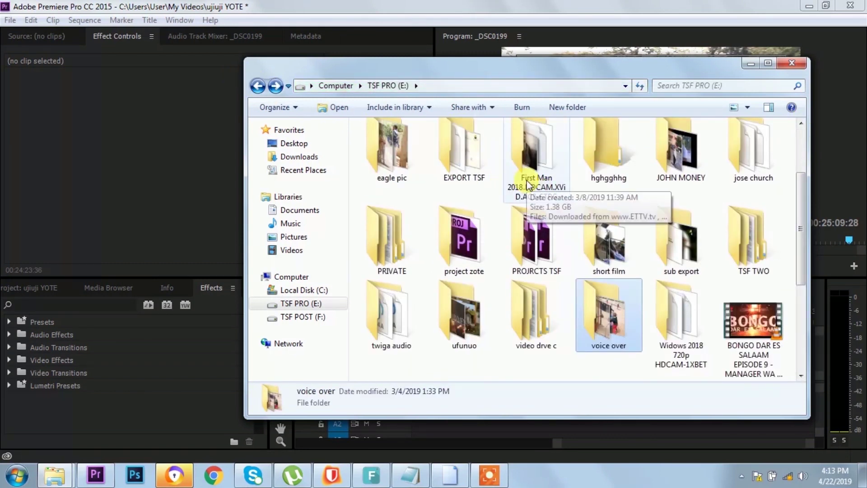
pyautogui.doubleClick(470, 307)
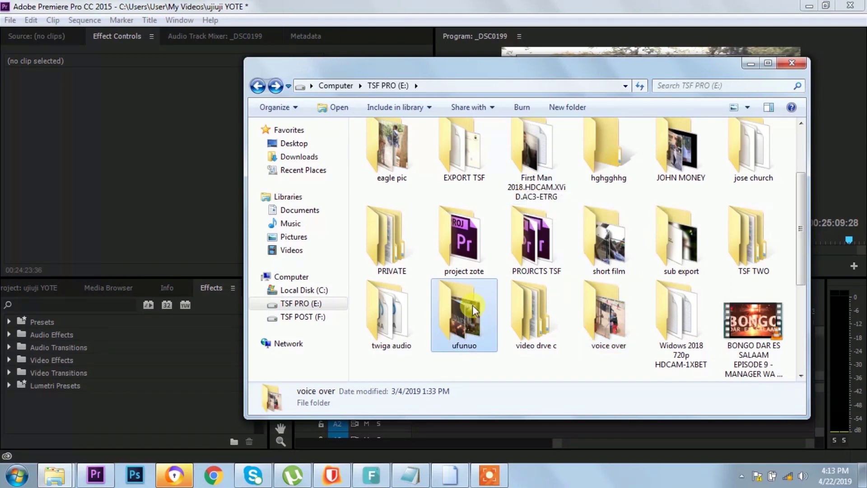
pyautogui.click(258, 86)
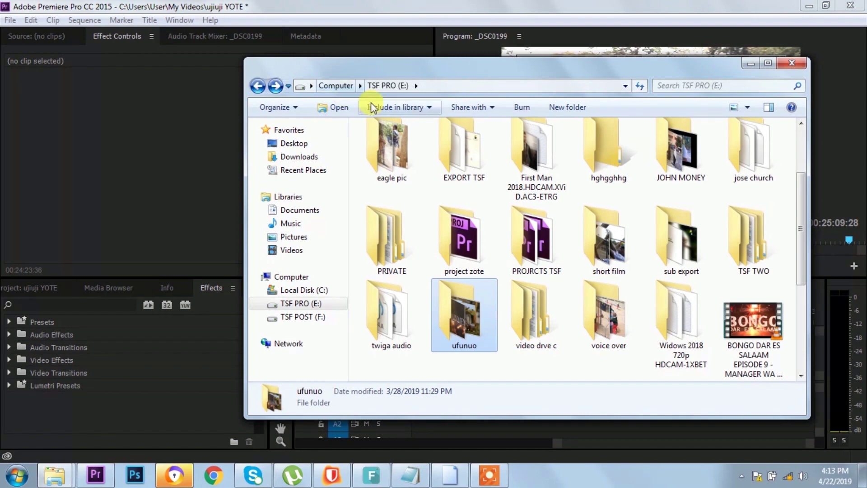
pyautogui.click(399, 139)
pyautogui.doubleClick(400, 140)
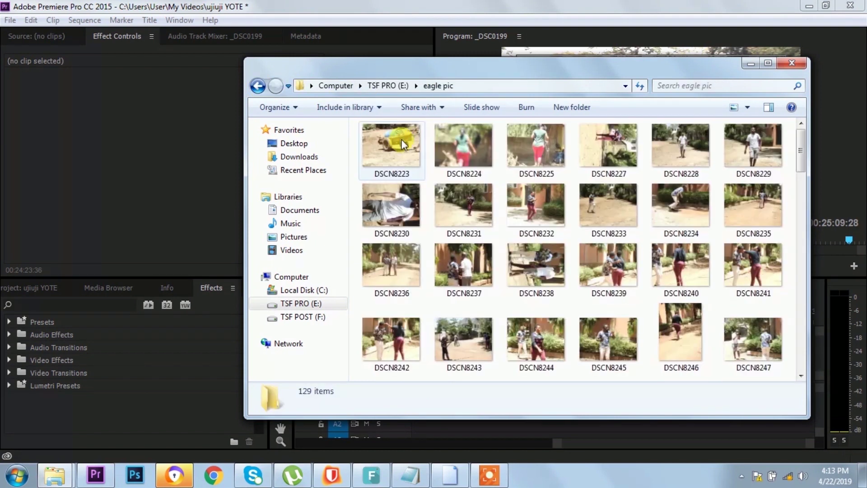
pyautogui.click(259, 86)
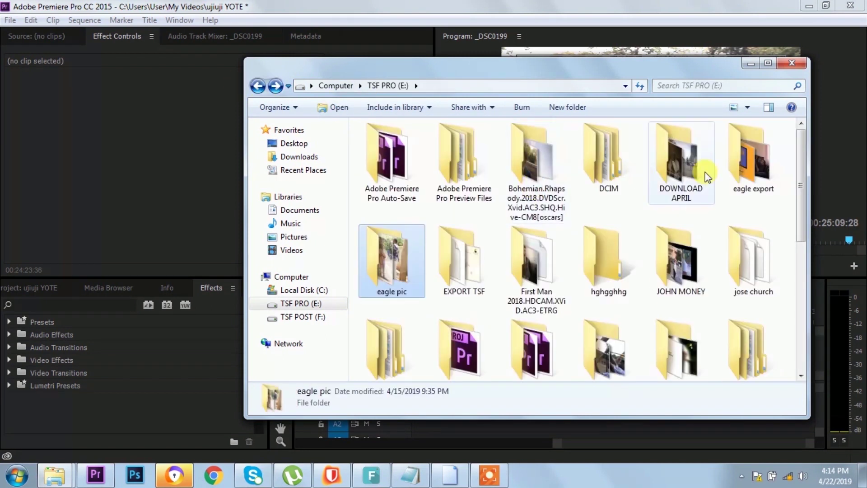
# - Open DCIM and its 100D3300 subfolder, then go back up to the drive
pyautogui.click(632, 160)
pyautogui.doubleClick(632, 159)
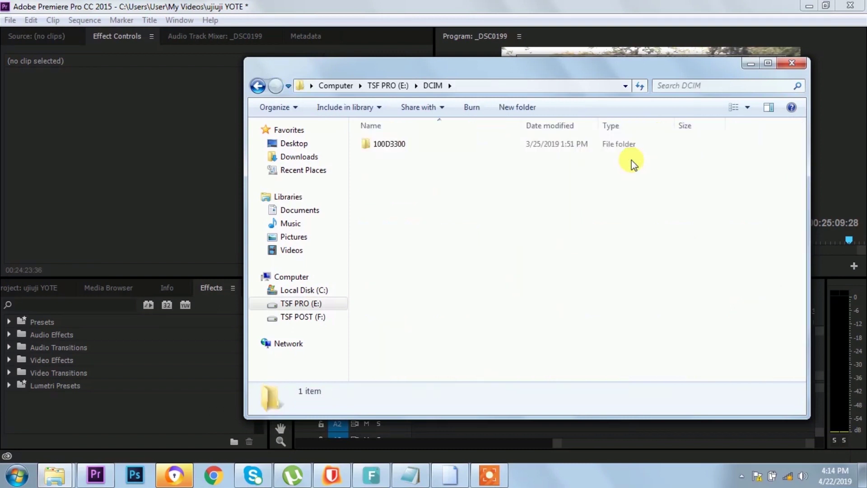
pyautogui.doubleClick(449, 148)
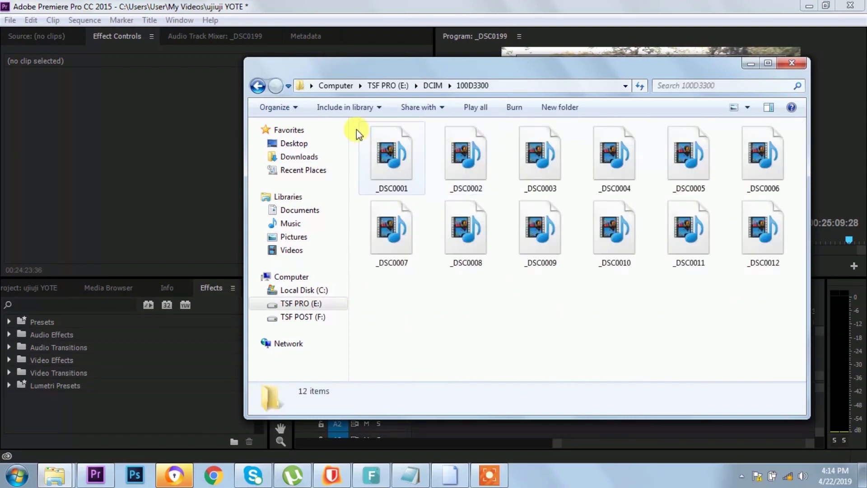
pyautogui.doubleClick(259, 86)
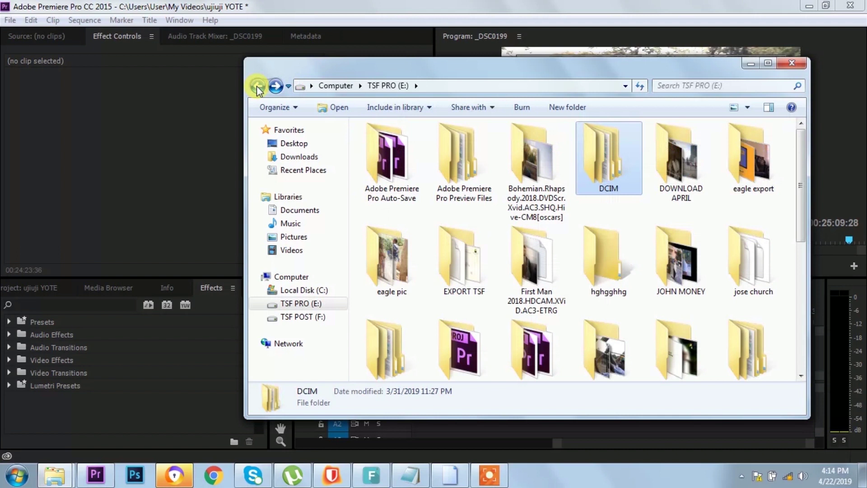
# - Scroll the drive listing, peek into PRIVATE, and return to the drive root
pyautogui.moveTo(801, 164)
pyautogui.mouseDown()
pyautogui.moveTo(836, 329)
pyautogui.moveTo(831, 154)
pyautogui.mouseUp()
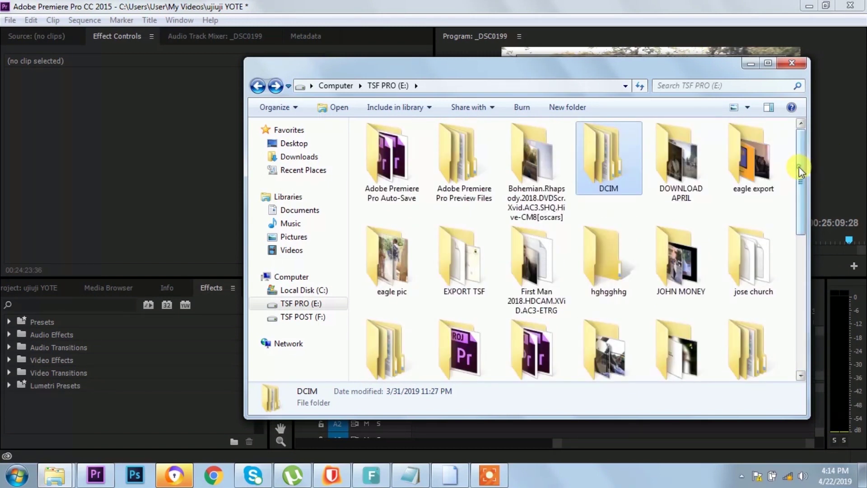
pyautogui.moveTo(799, 167); pyautogui.dragTo(807, 177)
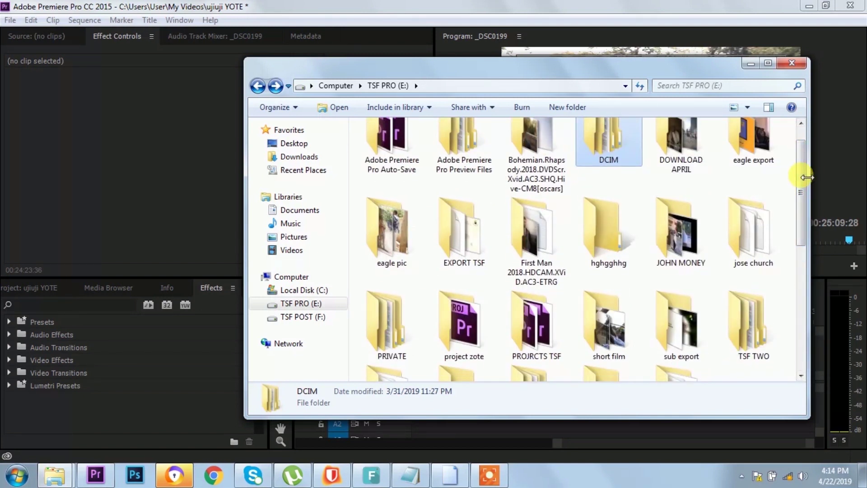
pyautogui.scroll(-2, 800, 177)
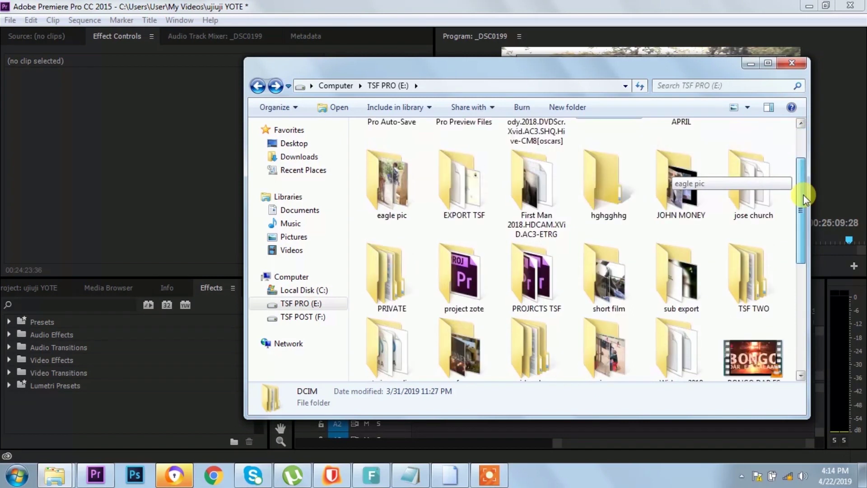
pyautogui.moveTo(804, 198); pyautogui.dragTo(807, 239)
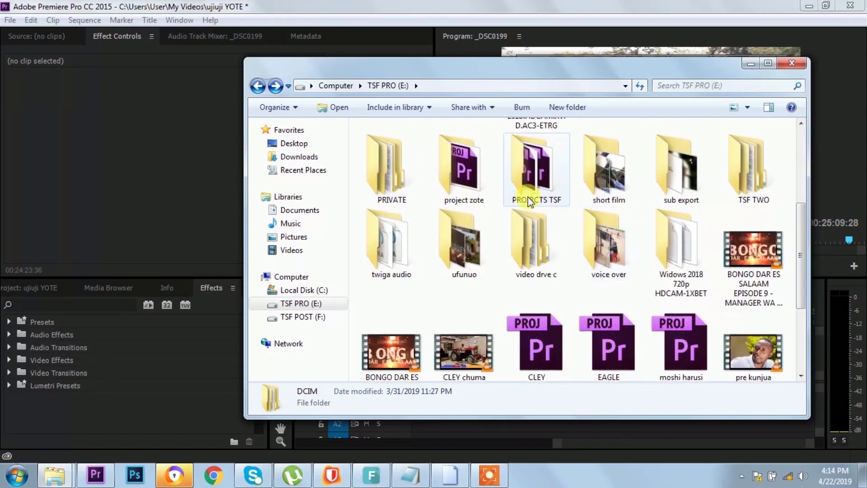
pyautogui.doubleClick(398, 181)
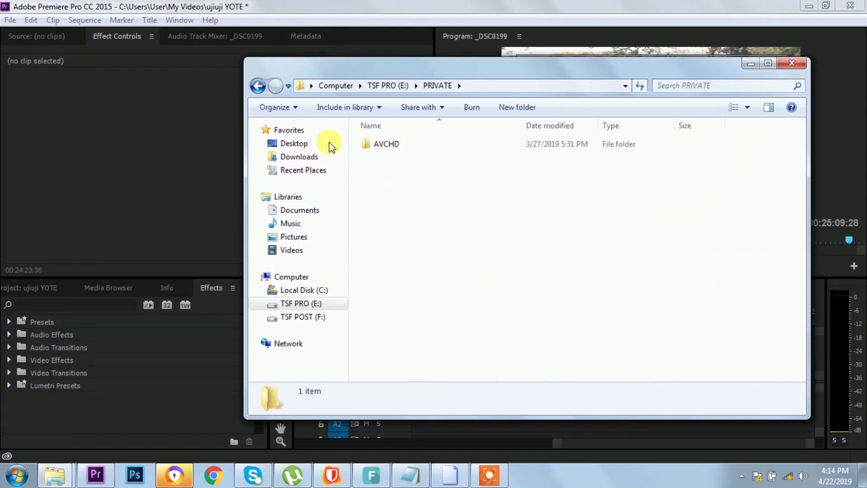
pyautogui.click(258, 86)
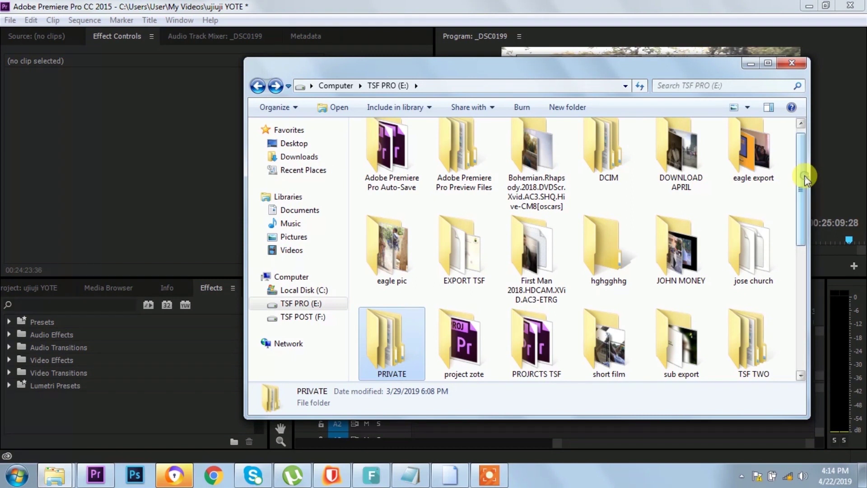
pyautogui.moveTo(804, 176); pyautogui.dragTo(812, 264)
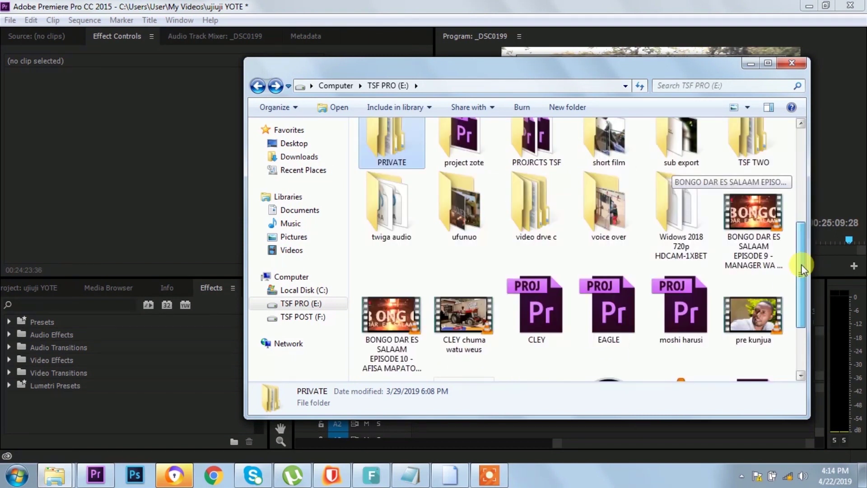
# - Go to TSF POST (F:) and open TSF > PICTURE UWANJA, showing 52 playground photos
pyautogui.click(315, 317)
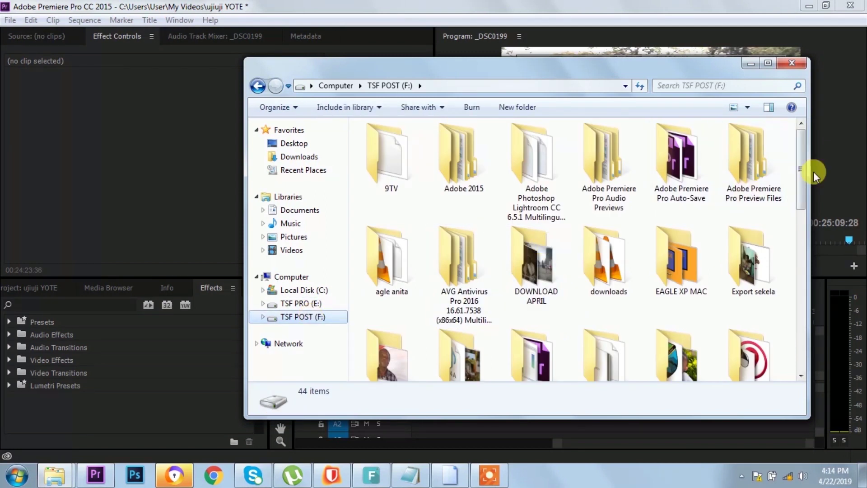
pyautogui.moveTo(799, 172); pyautogui.dragTo(809, 221)
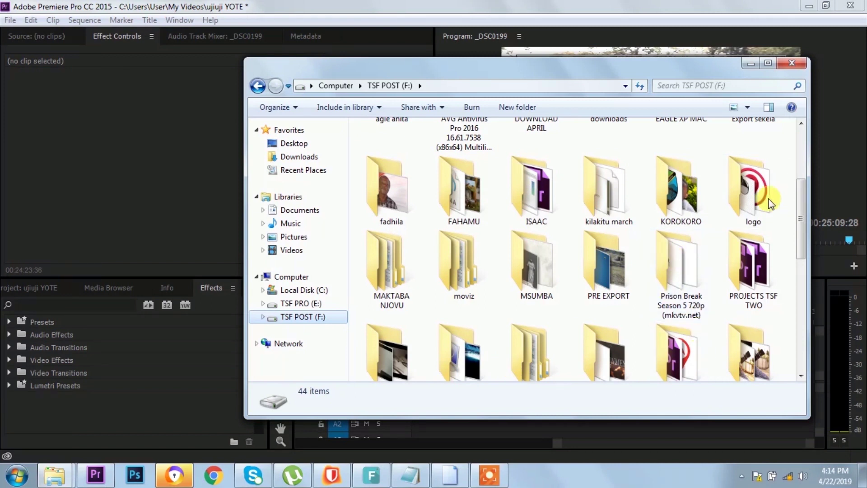
pyautogui.moveTo(802, 183)
pyautogui.mouseDown()
pyautogui.moveTo(809, 275)
pyautogui.moveTo(814, 124)
pyautogui.moveTo(815, 265)
pyautogui.mouseUp()
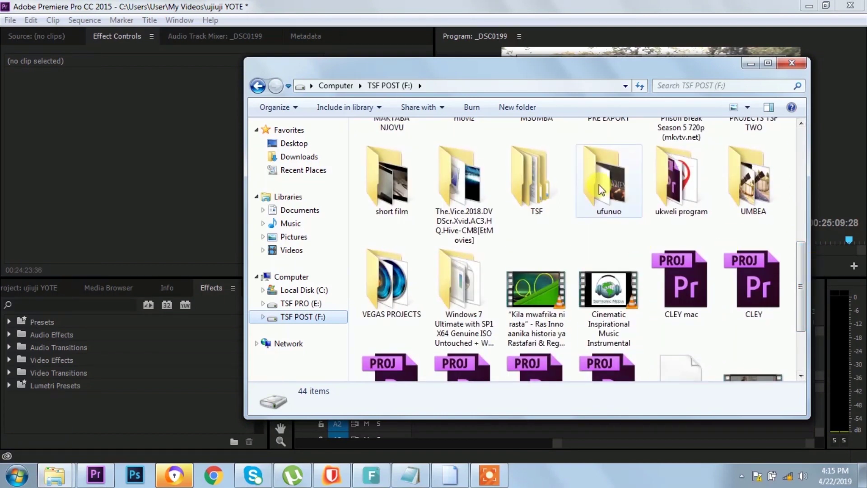
pyautogui.doubleClick(538, 194)
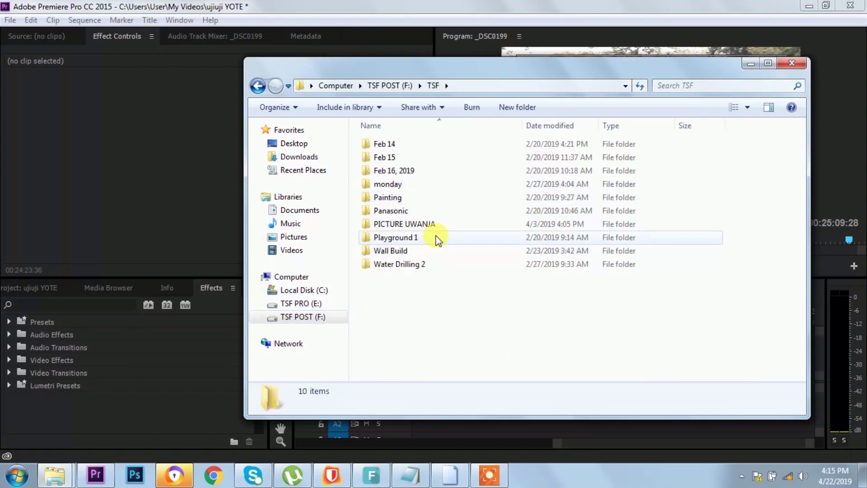
pyautogui.doubleClick(433, 224)
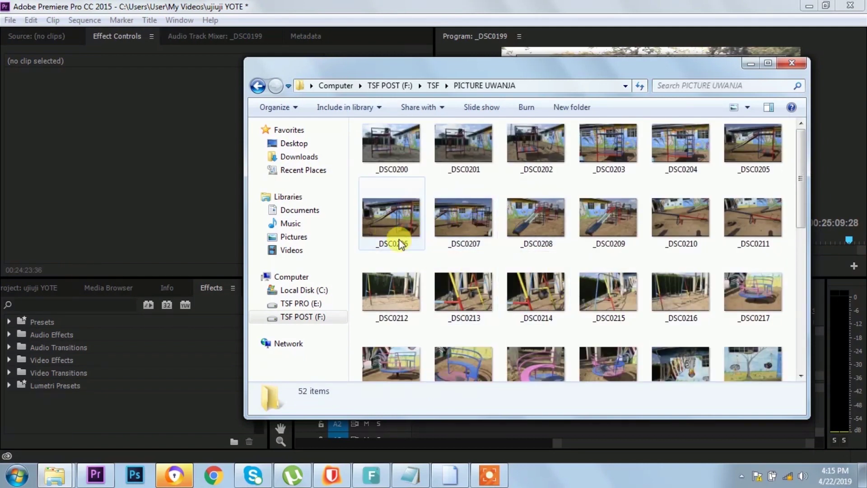
# - Drop eight selected PICTURE UWANJA photos onto V1 and zoom the timeline in on them
pyautogui.moveTo(430, 250)
pyautogui.mouseDown()
pyautogui.moveTo(632, 326)
pyautogui.moveTo(704, 365)
pyautogui.mouseUp()
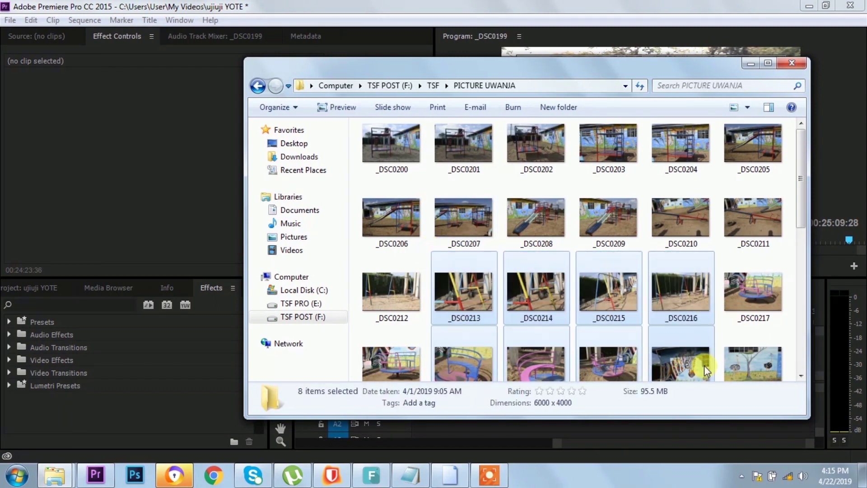
pyautogui.moveTo(641, 62); pyautogui.dragTo(285, 109)
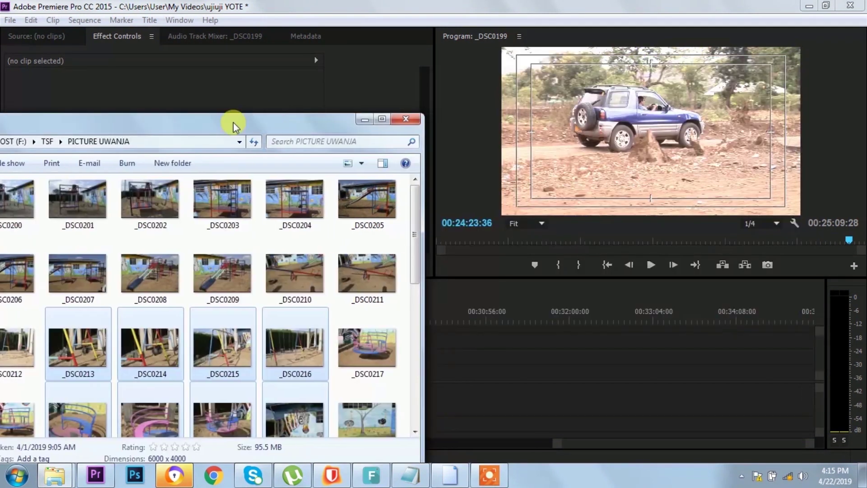
pyautogui.moveTo(340, 355)
pyautogui.mouseDown()
pyautogui.moveTo(570, 378)
pyautogui.moveTo(569, 370)
pyautogui.mouseUp()
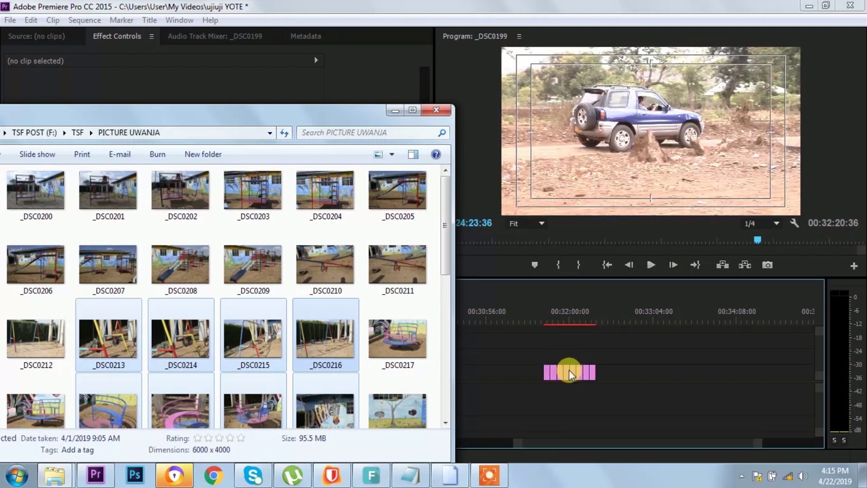
pyautogui.click(551, 316)
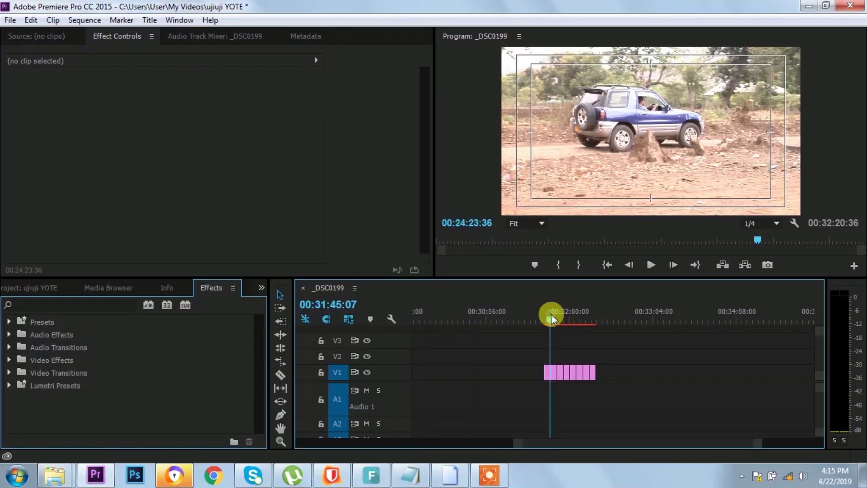
pyautogui.press('=')
pyautogui.press('=')
pyautogui.press('=')
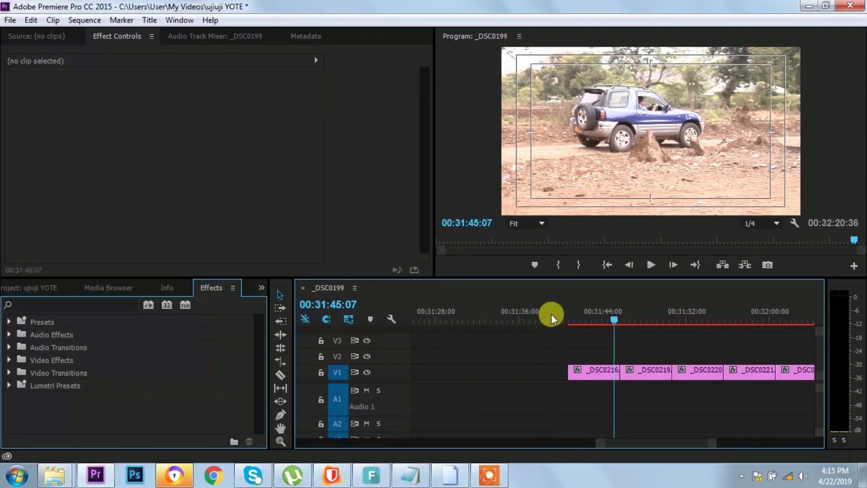
# - Marquee-select all the photo clips on V1 and delete them
pyautogui.click(59, 285)
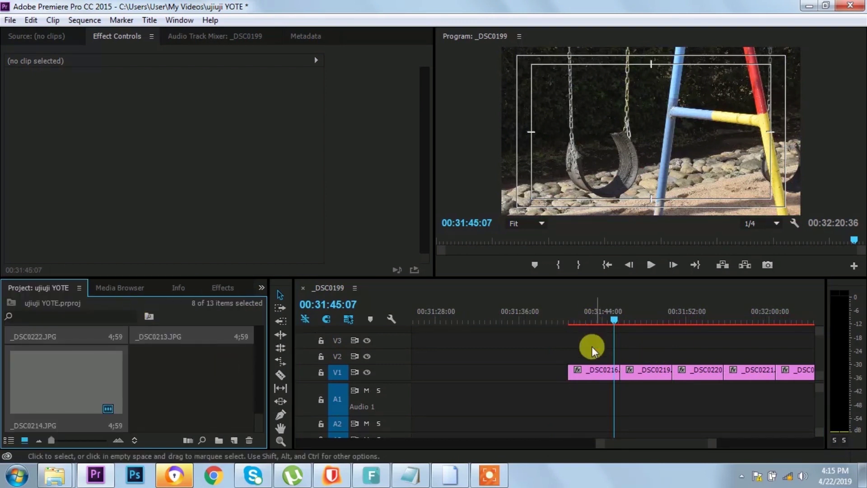
pyautogui.moveTo(576, 347)
pyautogui.mouseDown()
pyautogui.moveTo(820, 378)
pyautogui.moveTo(795, 386)
pyautogui.mouseUp()
pyautogui.press('Delete')
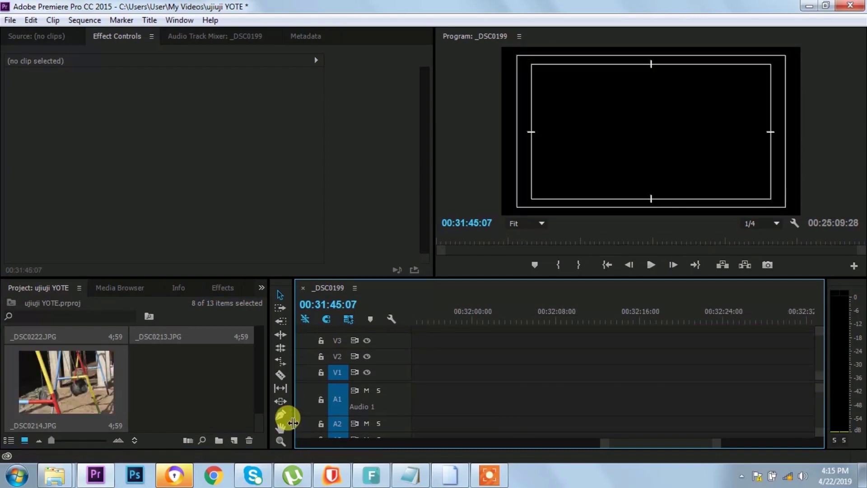
# - Drag the eight photos from the PICTURE UWANJA window into the Project panel, totalling 21 items
pyautogui.click(70, 476)
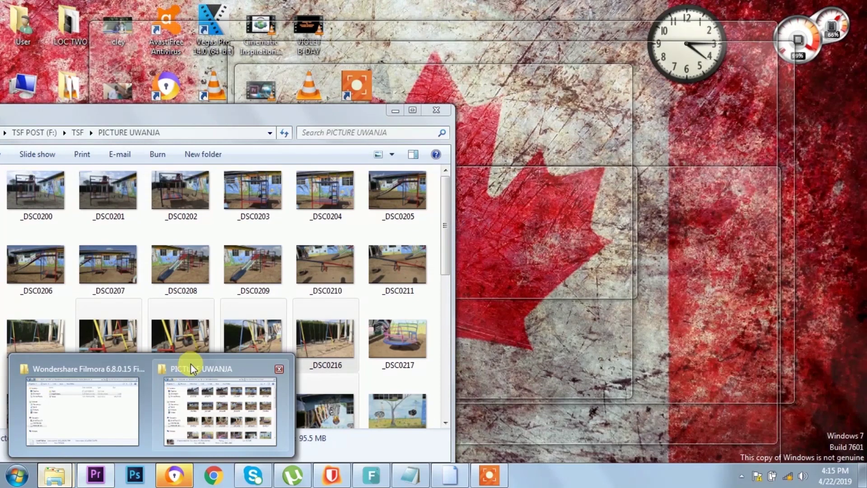
pyautogui.click(191, 365)
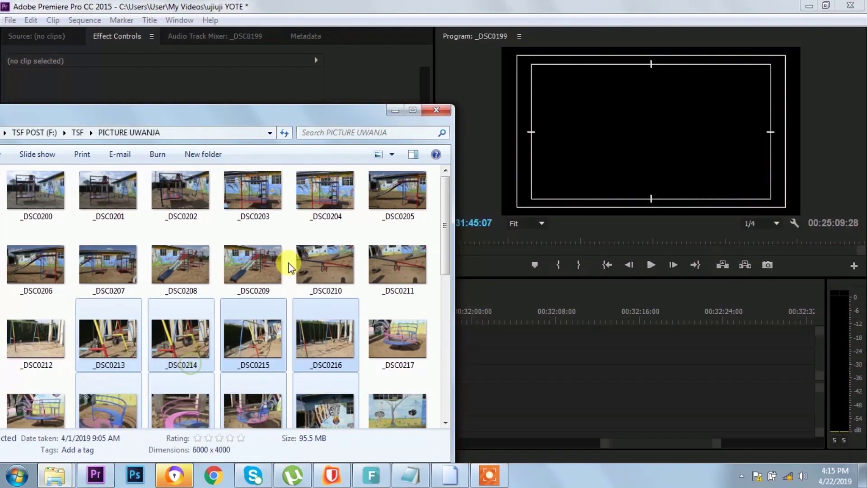
pyautogui.moveTo(219, 127)
pyautogui.mouseDown()
pyautogui.moveTo(554, 129)
pyautogui.moveTo(666, 117)
pyautogui.mouseUp()
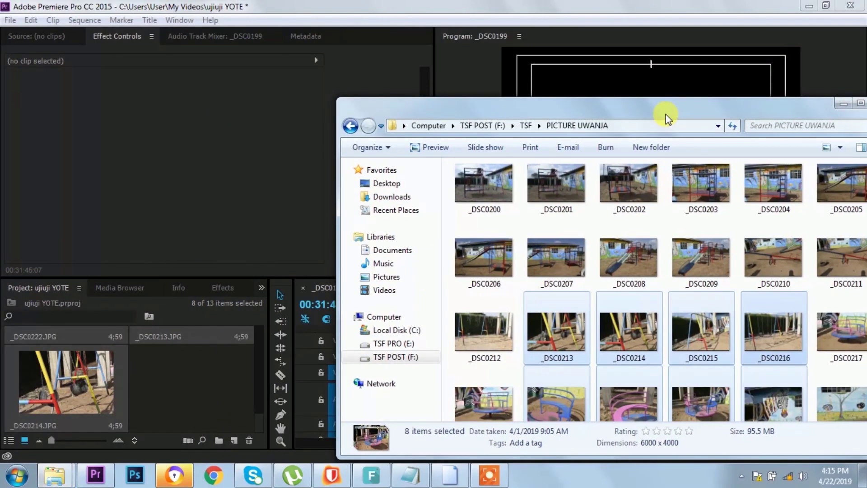
pyautogui.moveTo(554, 336); pyautogui.dragTo(196, 398)
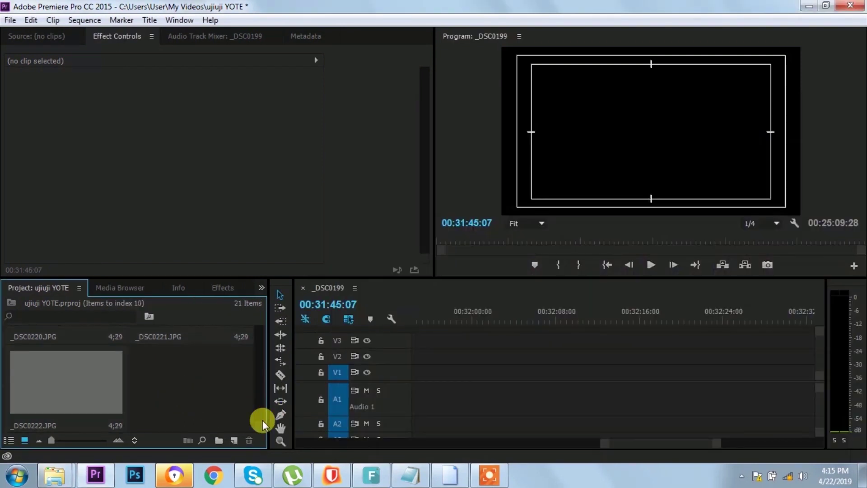
pyautogui.moveTo(262, 422); pyautogui.dragTo(258, 401)
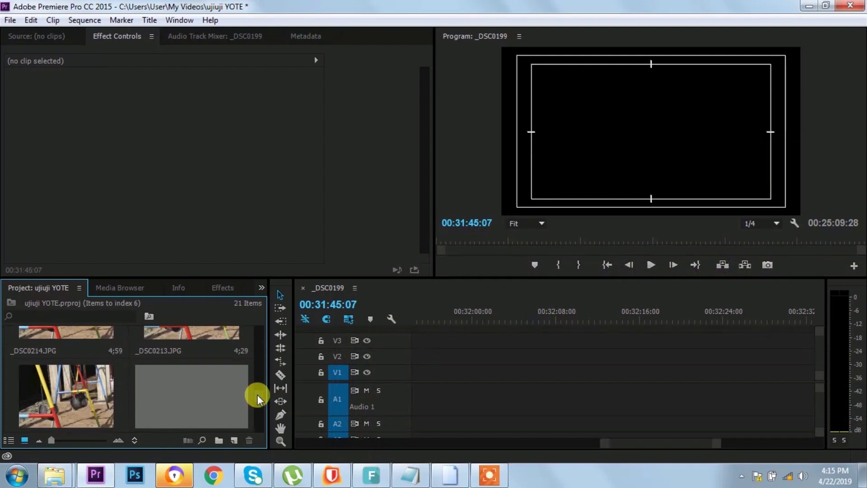
pyautogui.moveTo(259, 401); pyautogui.dragTo(254, 380)
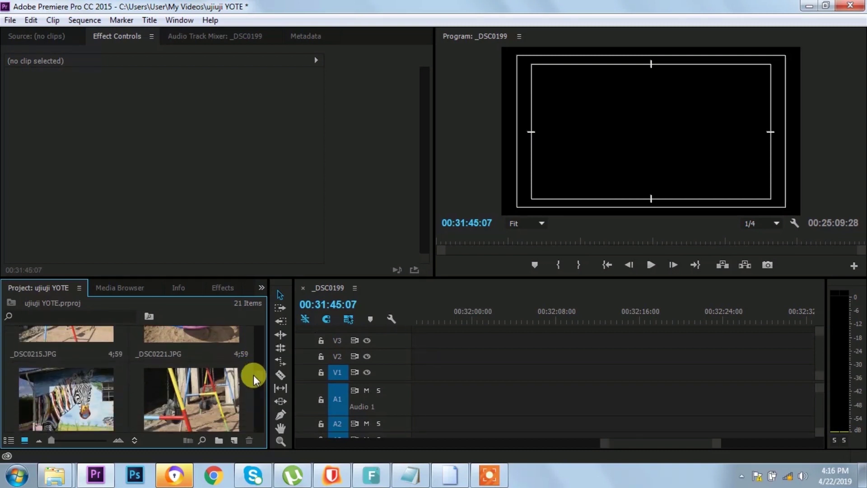
# - Preview swing photos _DSC0221 and _DSC0213, then place zebra photo _DSC0222 on V1
pyautogui.click(441, 322)
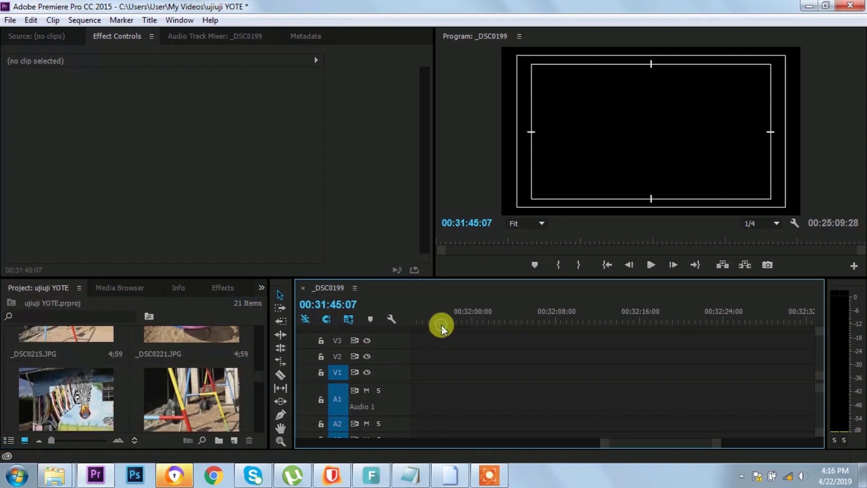
pyautogui.click(185, 395)
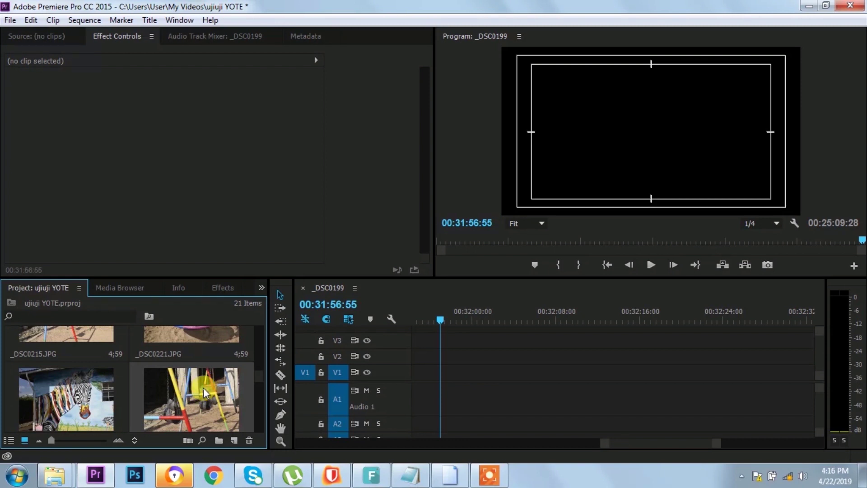
pyautogui.doubleClick(203, 388)
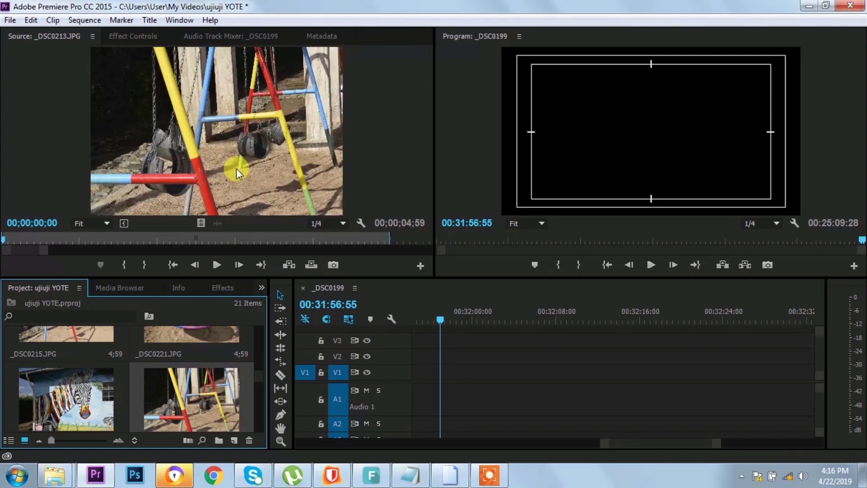
pyautogui.doubleClick(79, 405)
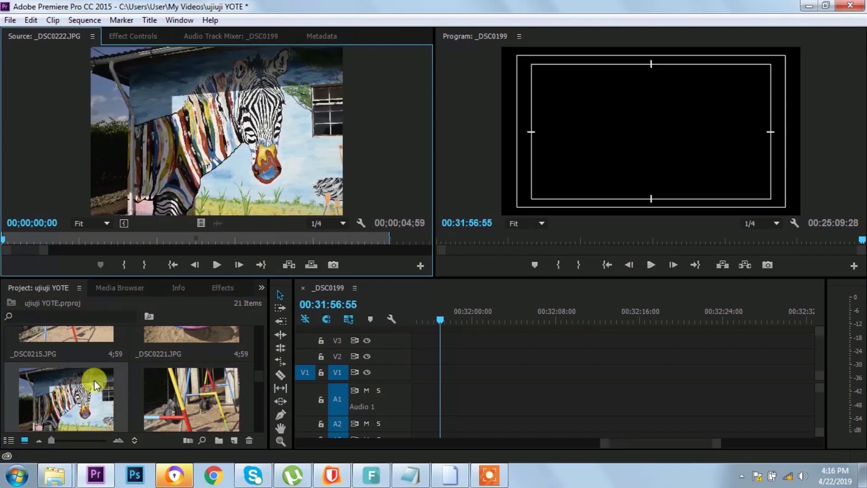
pyautogui.moveTo(82, 400); pyautogui.dragTo(439, 380)
pyautogui.click(461, 314)
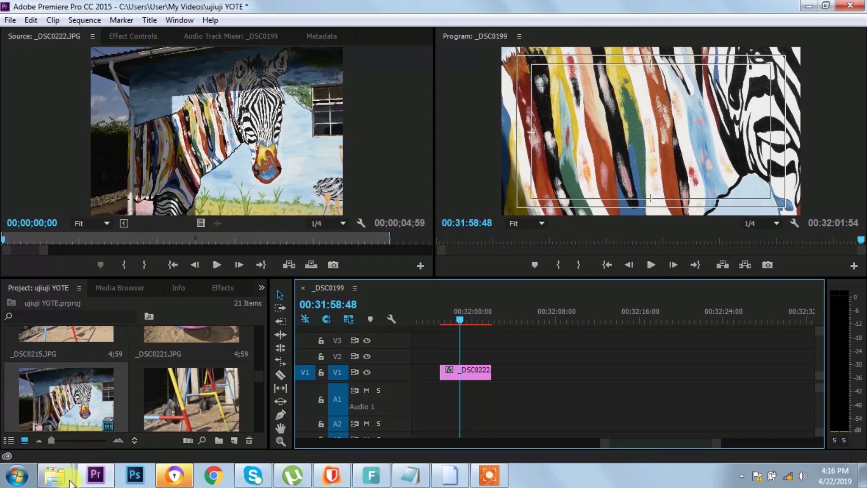
# - Bring PICTURE UWANJA in front of Premiere, move it aside, and open _DSC0222's context menu
pyautogui.moveTo(54, 474)
pyautogui.click(209, 409)
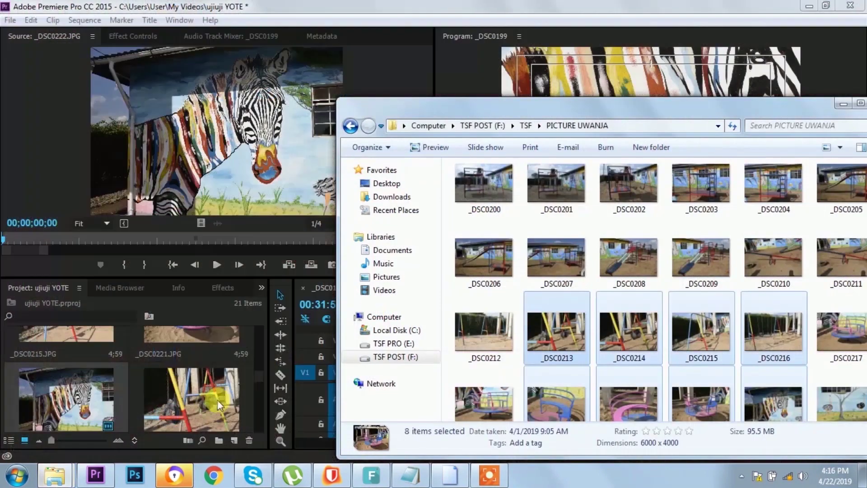
pyautogui.click(554, 327)
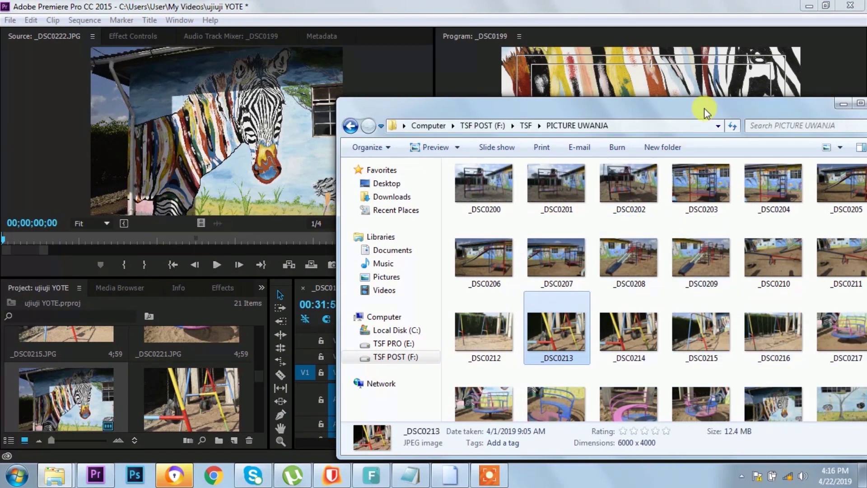
pyautogui.moveTo(705, 113); pyautogui.dragTo(536, 95)
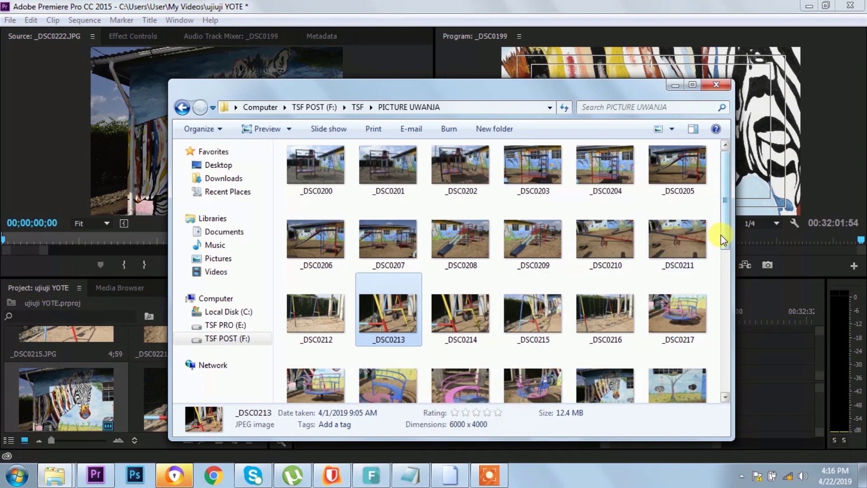
pyautogui.moveTo(722, 236)
pyautogui.mouseDown()
pyautogui.moveTo(731, 303)
pyautogui.moveTo(738, 263)
pyautogui.mouseUp()
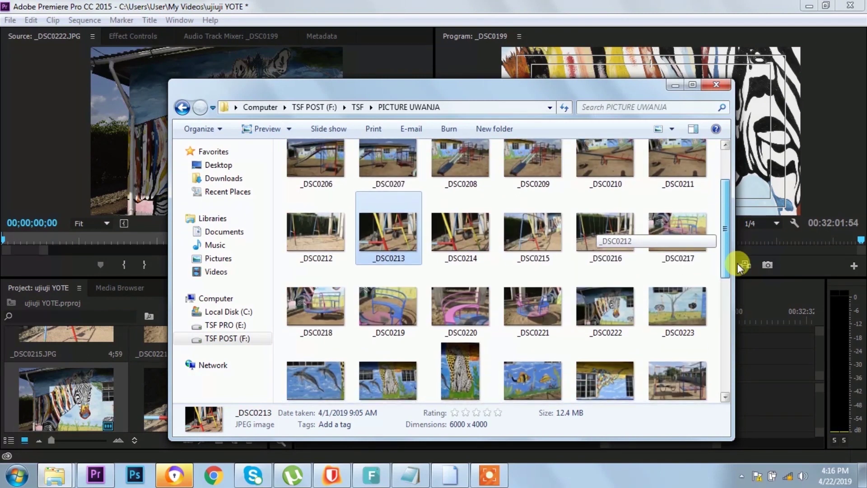
pyautogui.click(611, 303)
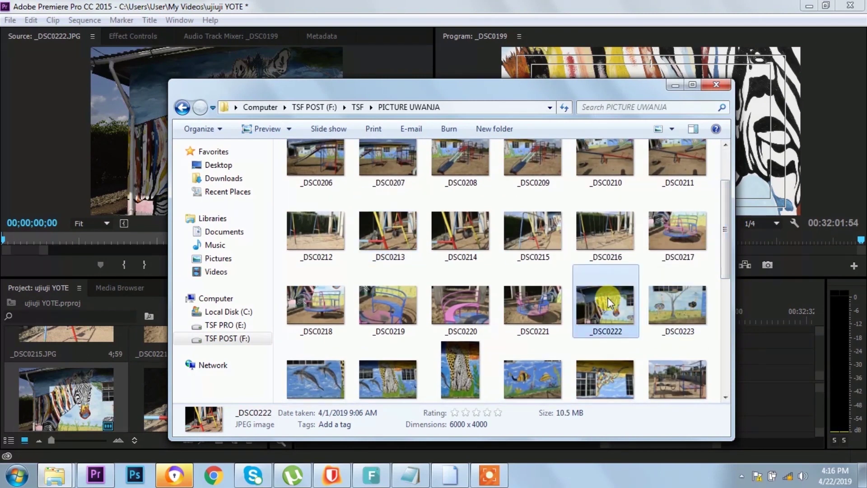
pyautogui.rightClick(611, 303)
pyautogui.click(667, 458)
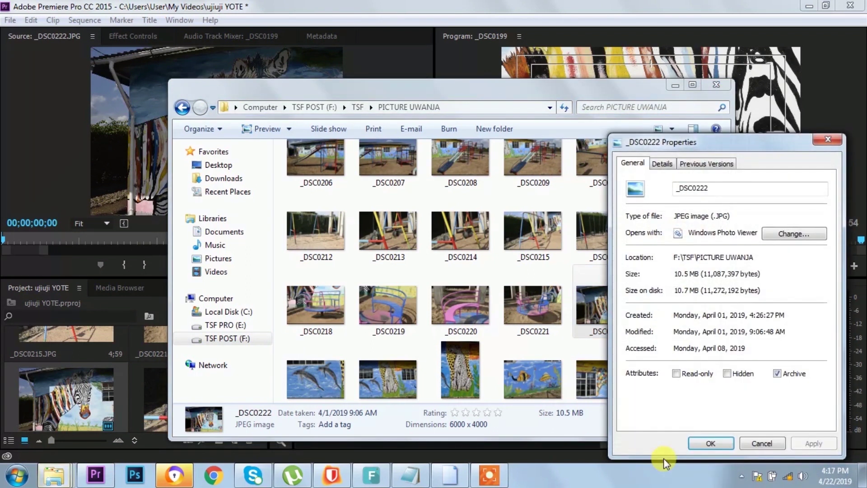
pyautogui.click(668, 164)
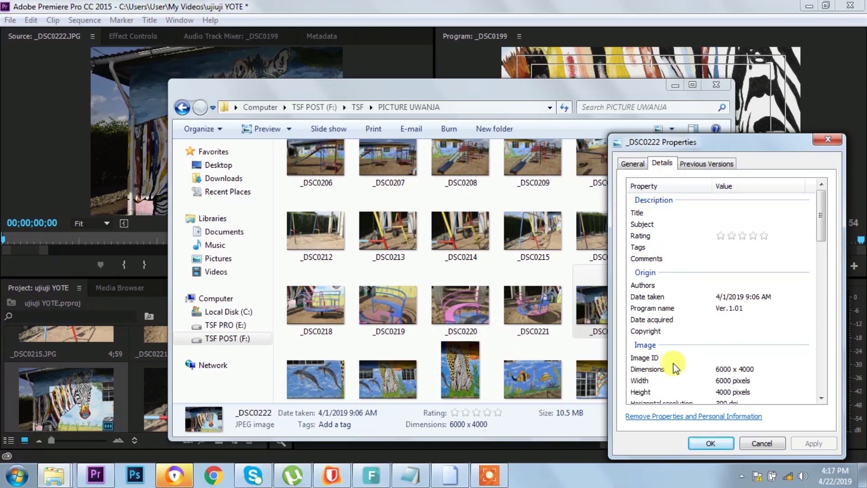
pyautogui.moveTo(821, 228); pyautogui.dragTo(822, 251)
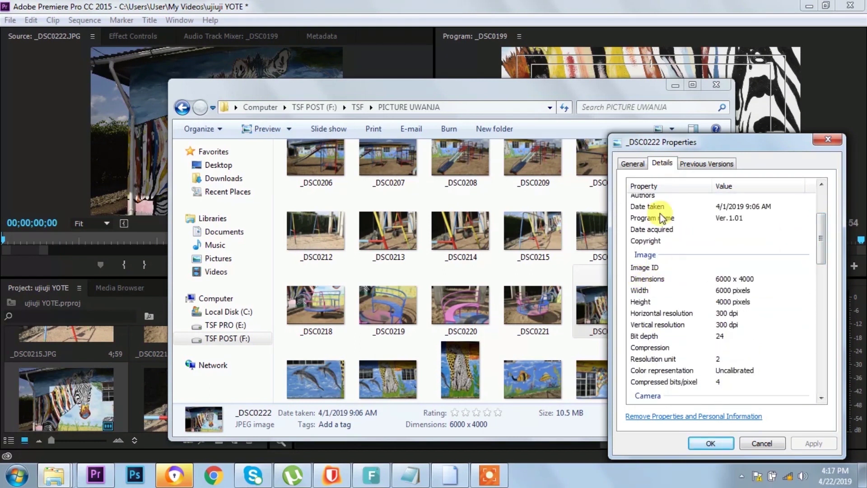
pyautogui.click(826, 141)
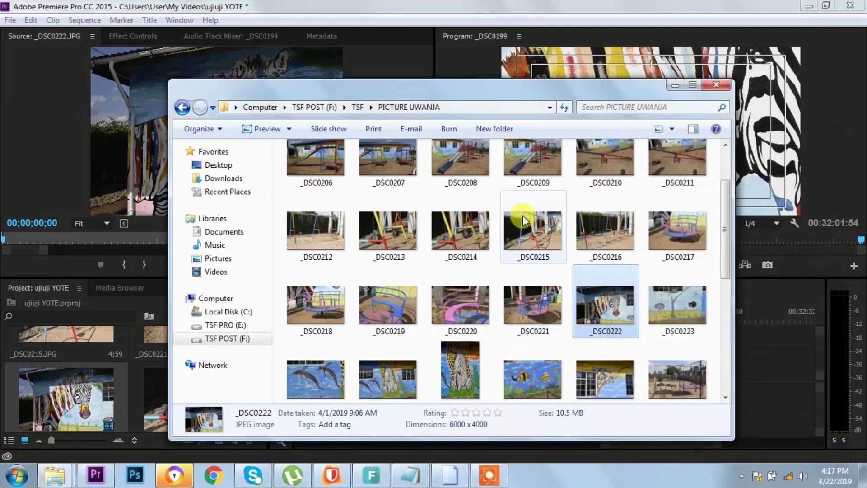
pyautogui.rightClick(589, 288)
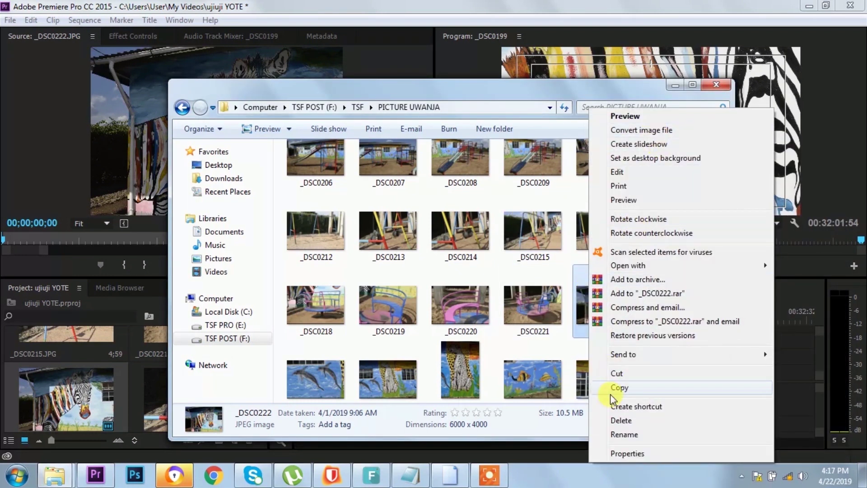
pyautogui.click(627, 453)
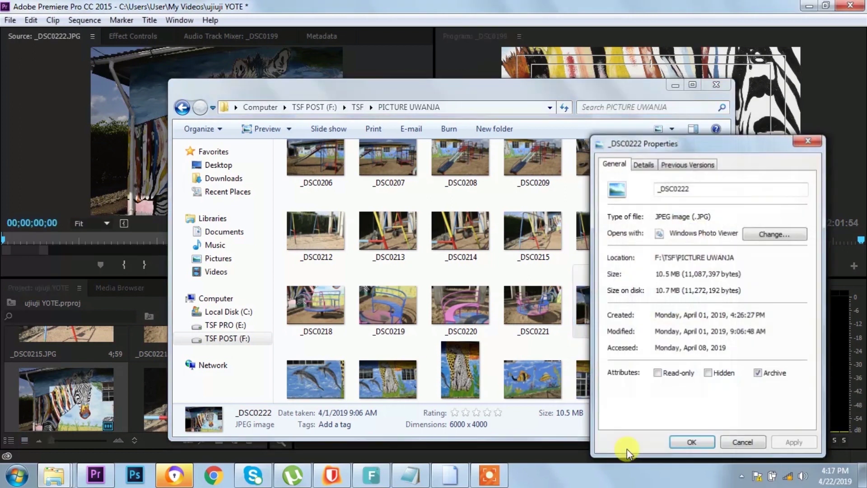
pyautogui.click(643, 163)
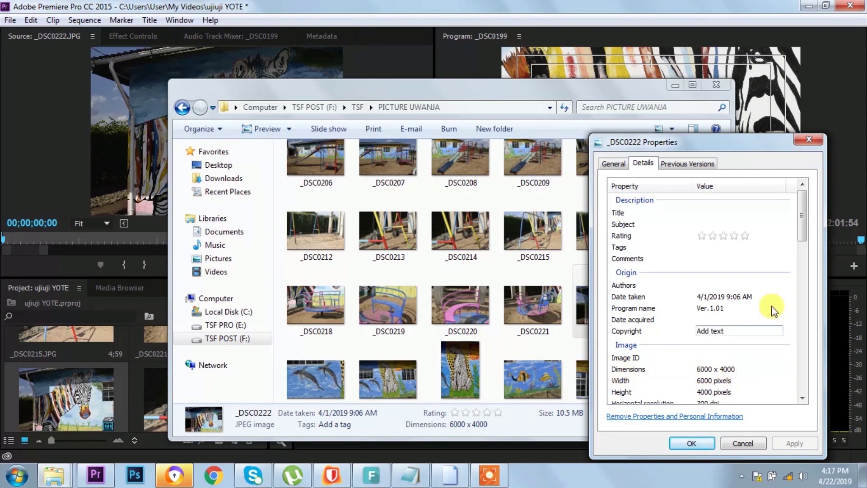
pyautogui.moveTo(802, 229); pyautogui.dragTo(805, 257)
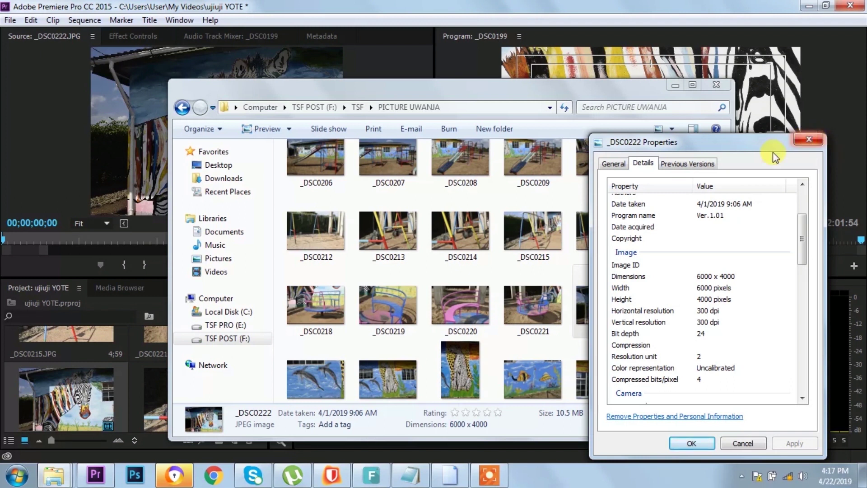
pyautogui.click(815, 138)
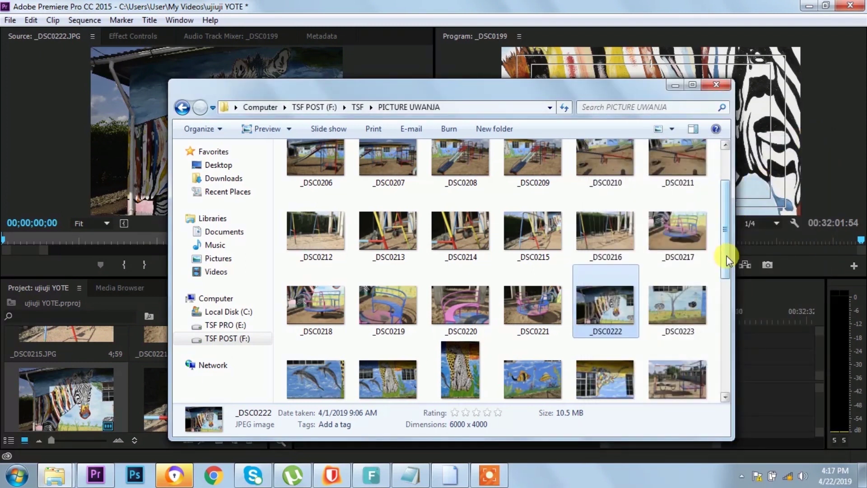
# - Inspect video _DSC0246 (1920 x 1080) and photo _DSC0251 (6000 x 4000) in the folder
pyautogui.moveTo(727, 256)
pyautogui.mouseDown()
pyautogui.moveTo(729, 215)
pyautogui.moveTo(727, 364)
pyautogui.mouseUp()
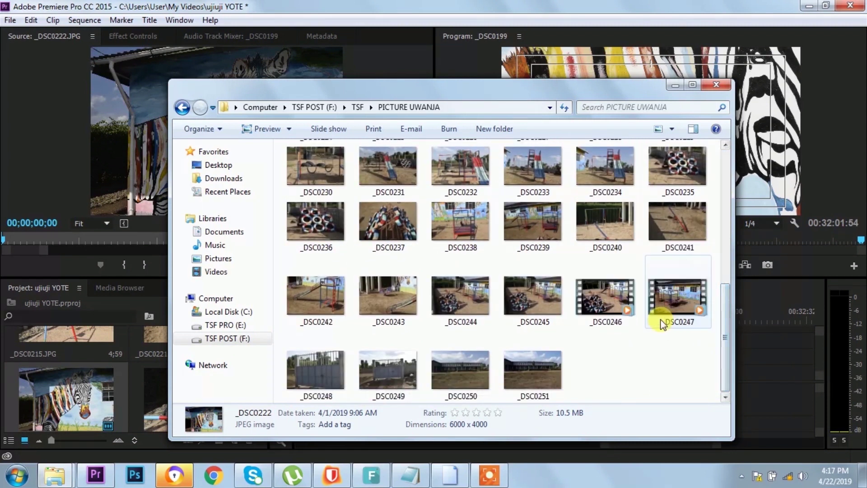
pyautogui.click(619, 296)
pyautogui.rightClick(619, 297)
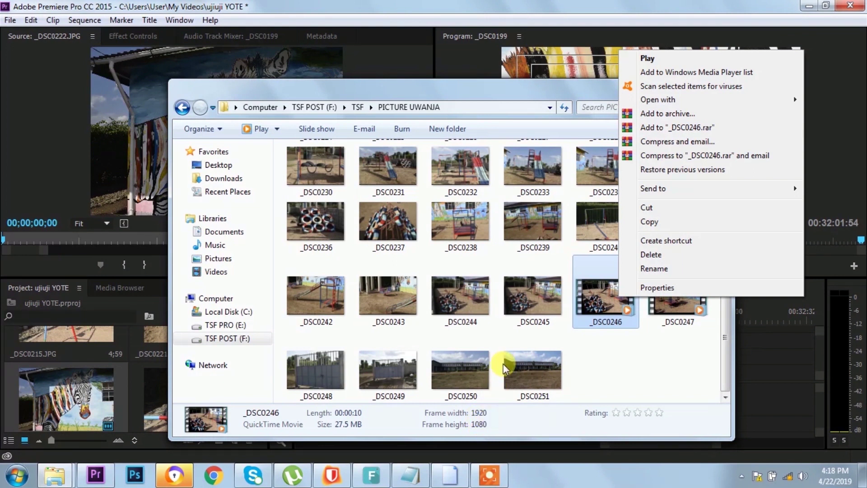
pyautogui.click(527, 371)
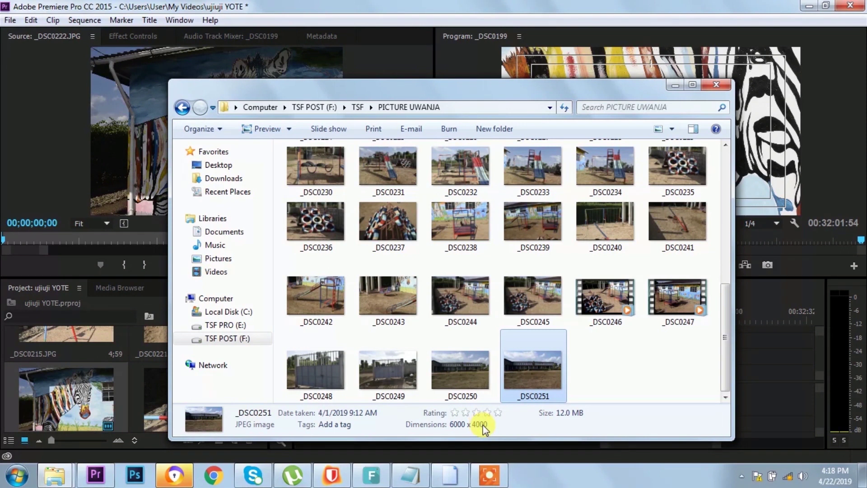
# - Back in Premiere, review the sequence settings (1920 x 1080, 59.94 fps) and close them unchanged
pyautogui.hotkey('alt', 'Tab')
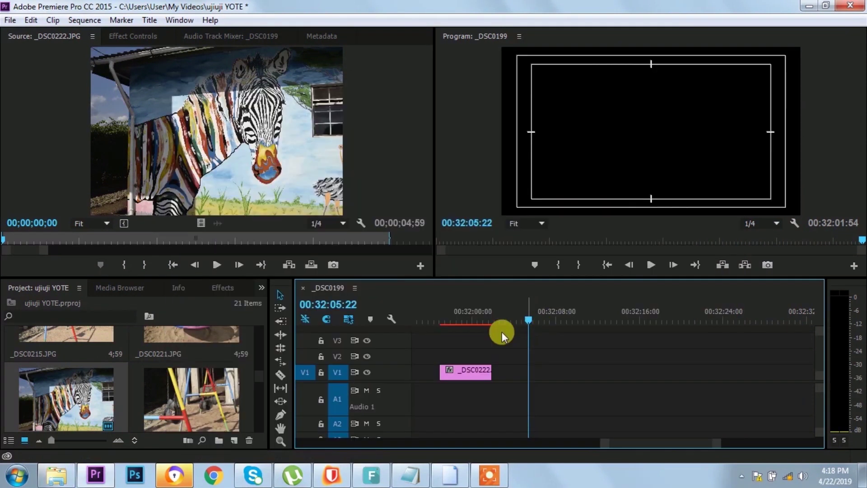
pyautogui.click(500, 315)
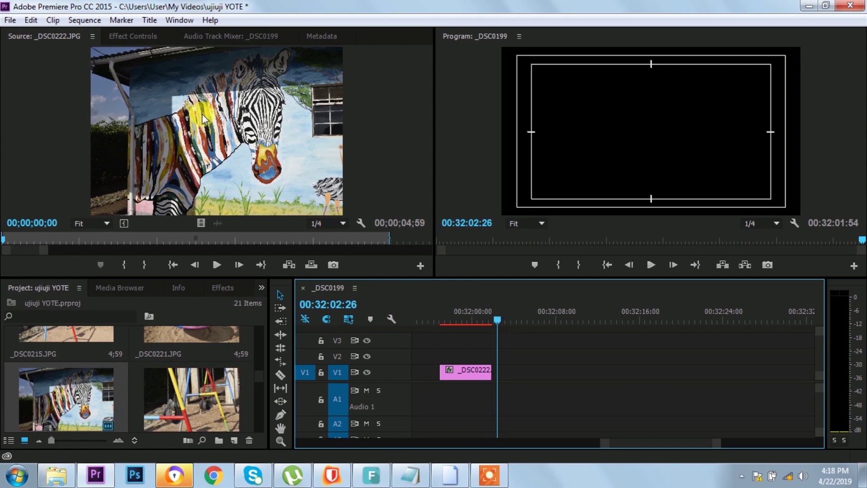
pyautogui.click(85, 20)
pyautogui.click(180, 33)
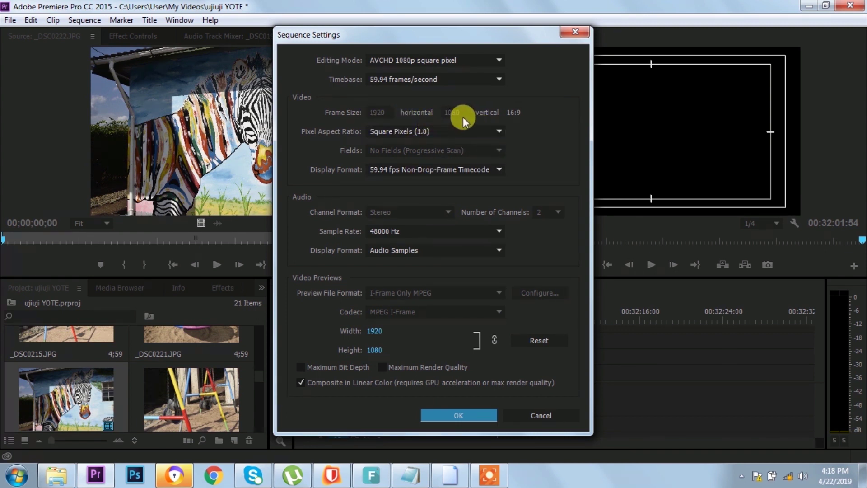
pyautogui.click(573, 35)
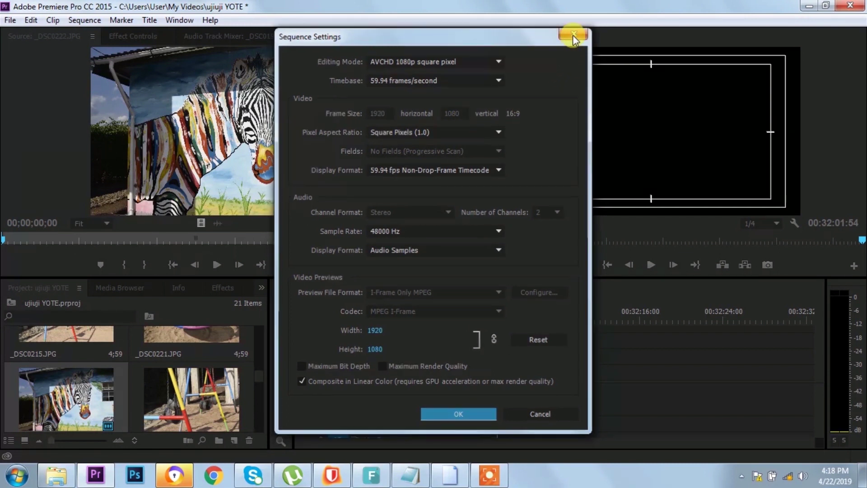
pyautogui.click(473, 318)
pyautogui.moveTo(472, 318); pyautogui.dragTo(472, 318)
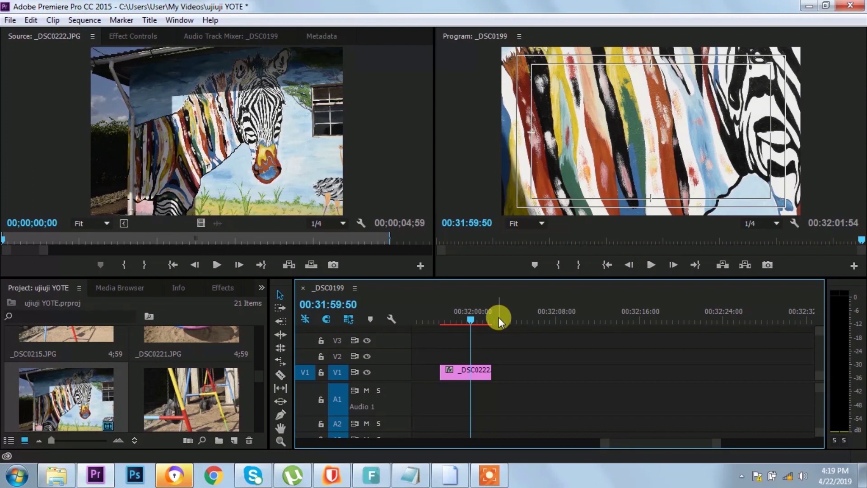
pyautogui.click(499, 317)
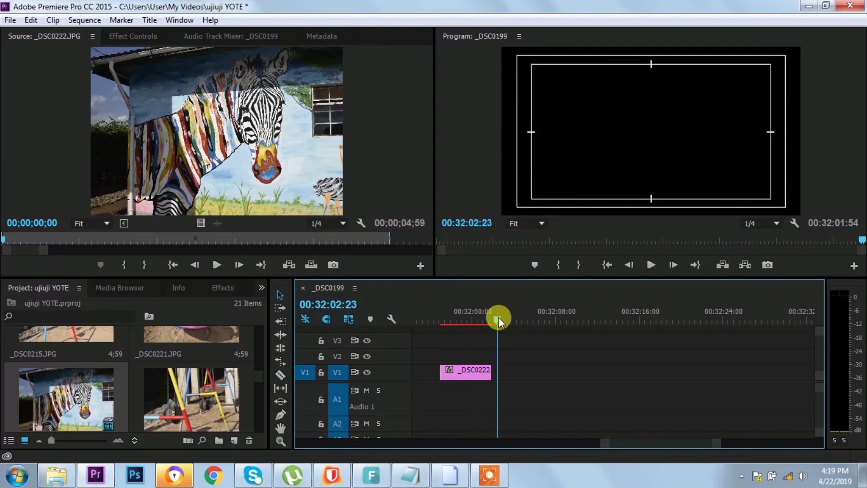
pyautogui.click(476, 317)
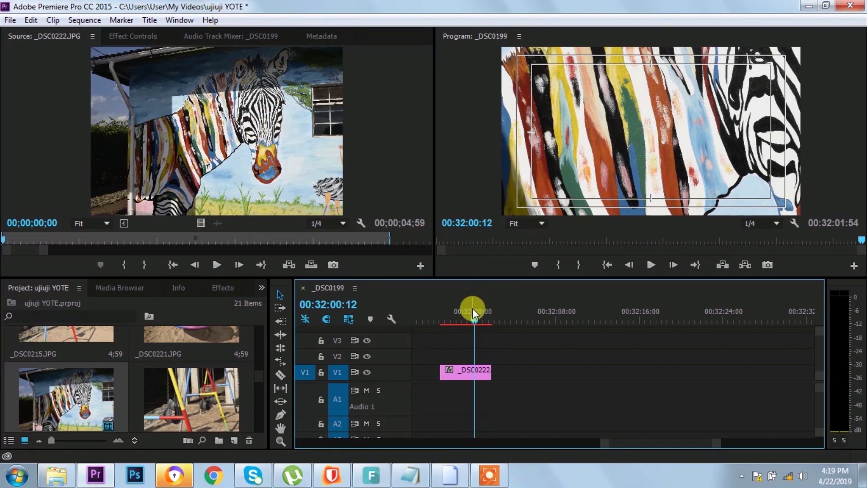
pyautogui.click(467, 318)
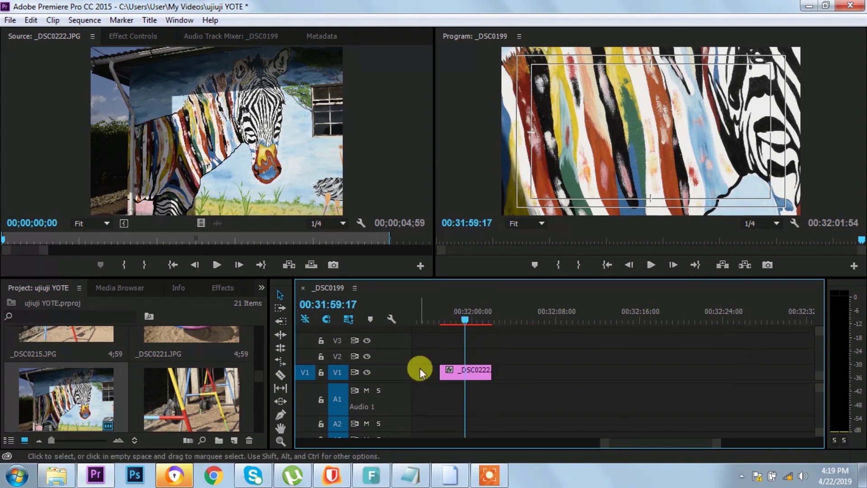
pyautogui.moveTo(603, 443); pyautogui.dragTo(462, 445)
pyautogui.click(479, 319)
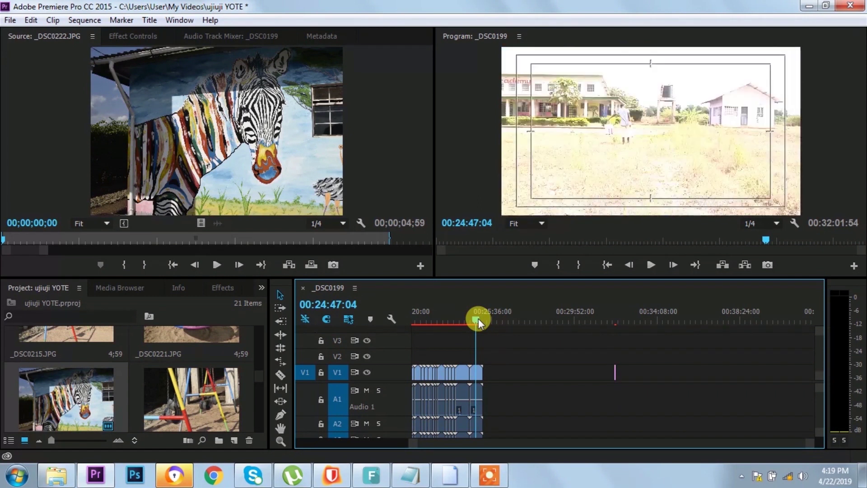
pyautogui.moveTo(479, 319); pyautogui.dragTo(446, 310)
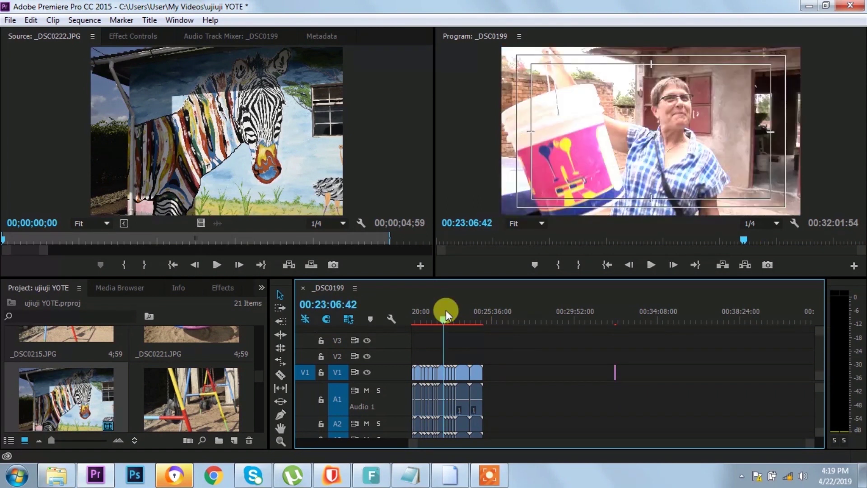
pyautogui.click(438, 319)
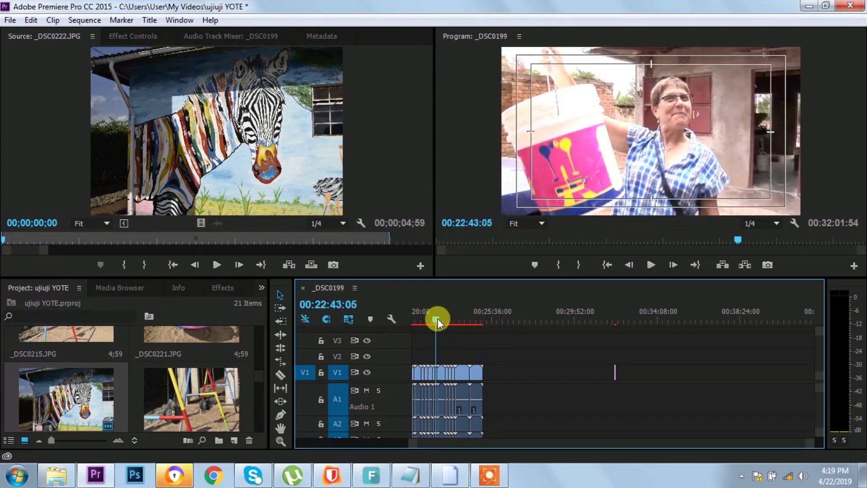
pyautogui.moveTo(438, 318); pyautogui.dragTo(429, 316)
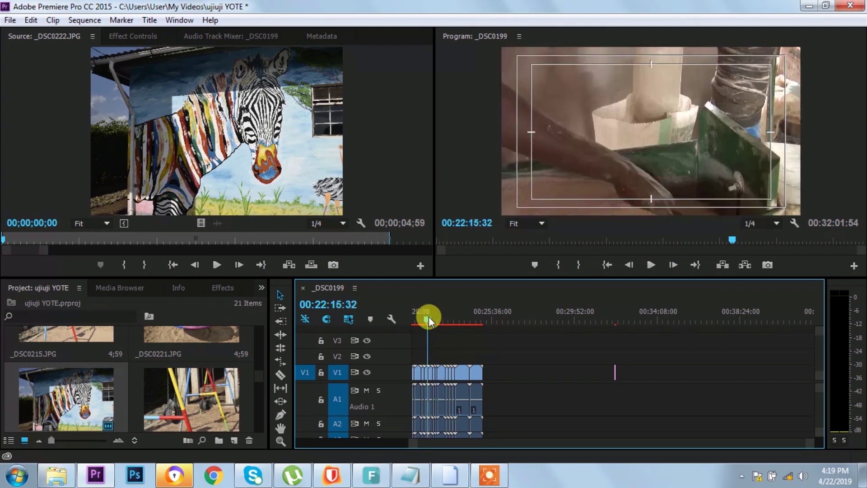
pyautogui.moveTo(453, 320)
pyautogui.mouseDown()
pyautogui.moveTo(418, 313)
pyautogui.moveTo(625, 317)
pyautogui.moveTo(615, 319)
pyautogui.mouseUp()
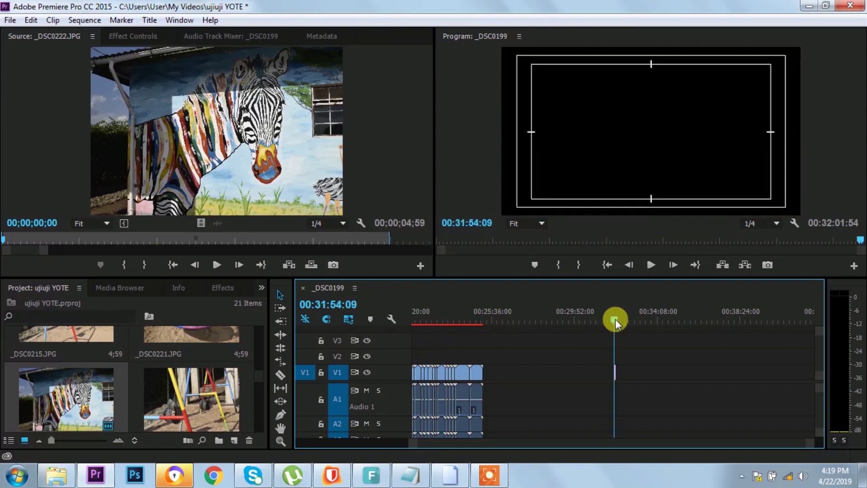
pyautogui.press('=')
pyautogui.press('=')
pyautogui.press('=')
pyautogui.press('=')
pyautogui.press('=')
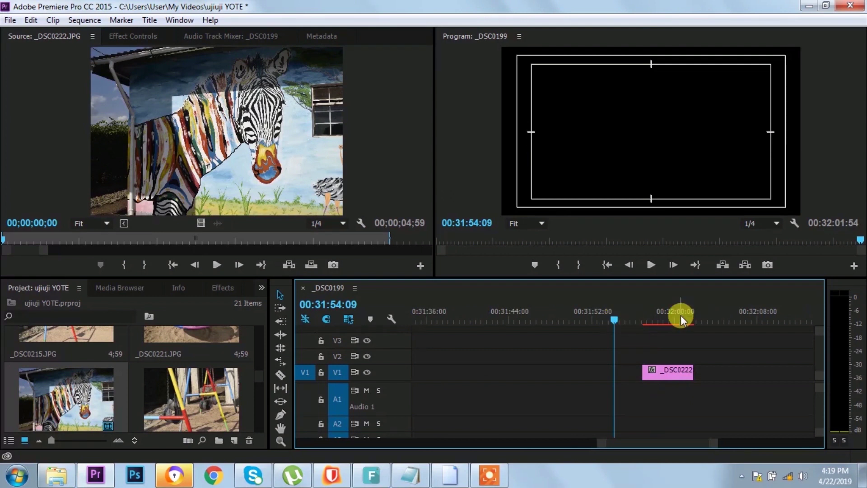
# - Scrub the playhead onto _DSC0222 near 00:32:00 and select that clip on V1
pyautogui.moveTo(681, 315); pyautogui.dragTo(667, 316)
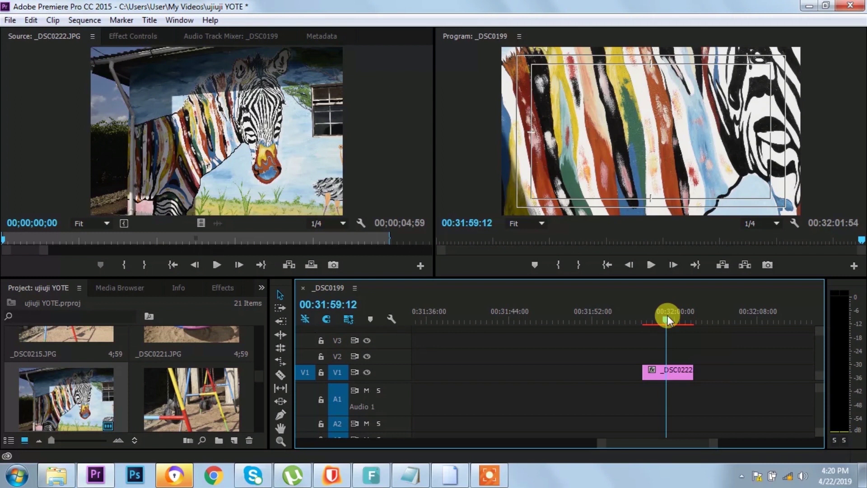
pyautogui.moveTo(658, 314); pyautogui.dragTo(670, 318)
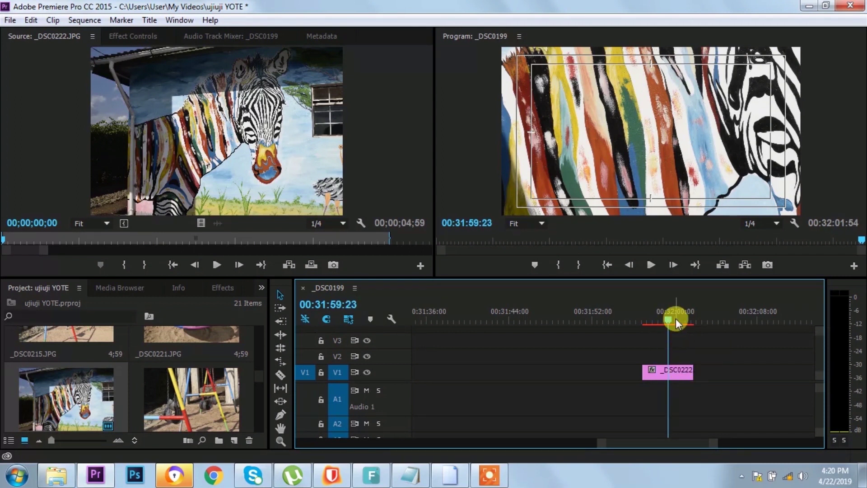
pyautogui.moveTo(665, 315); pyautogui.dragTo(663, 315)
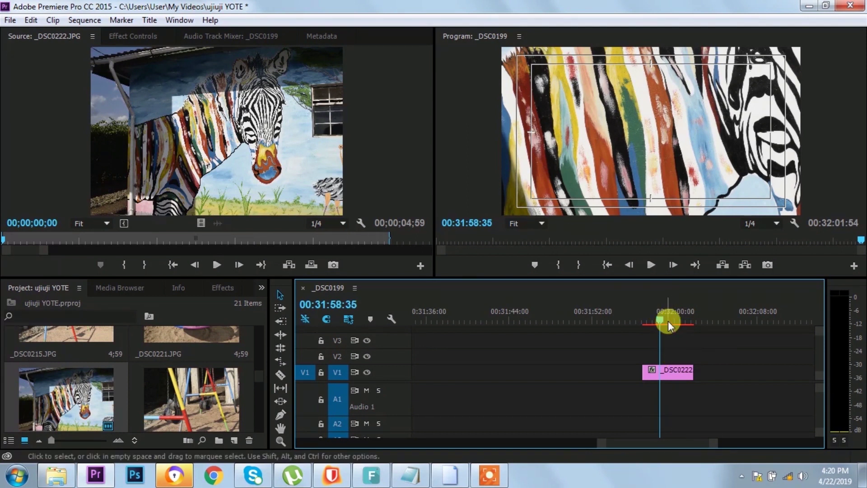
pyautogui.click(668, 316)
pyautogui.click(674, 371)
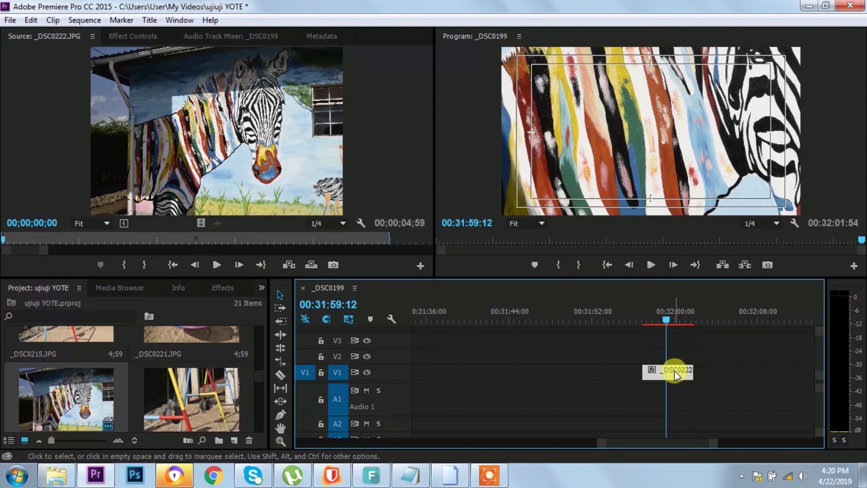
# - Scale the _DSC0222 zebra clip to frame size, return the playhead to its start, and show Effect Controls
pyautogui.rightClick(675, 374)
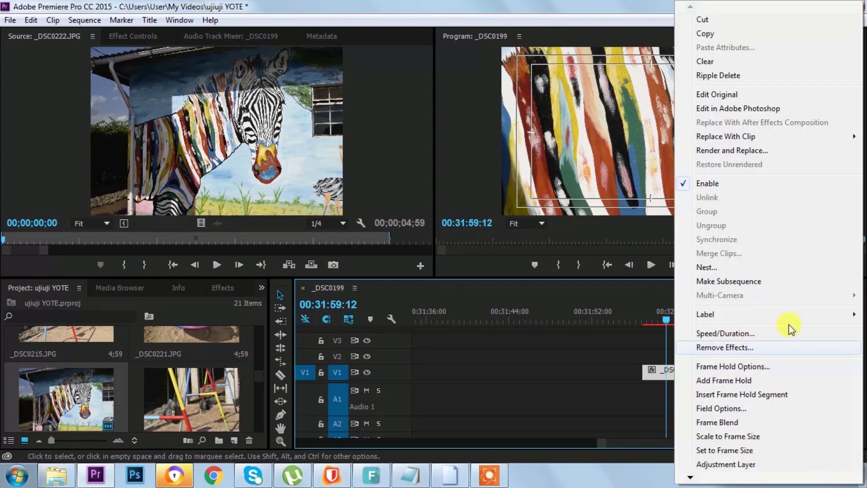
pyautogui.click(731, 437)
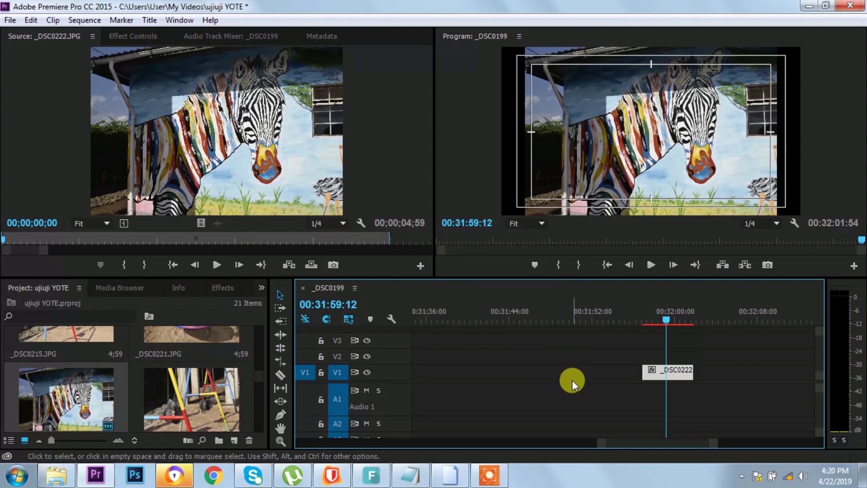
pyautogui.click(650, 319)
pyautogui.moveTo(638, 320); pyautogui.dragTo(618, 323)
pyautogui.click(657, 315)
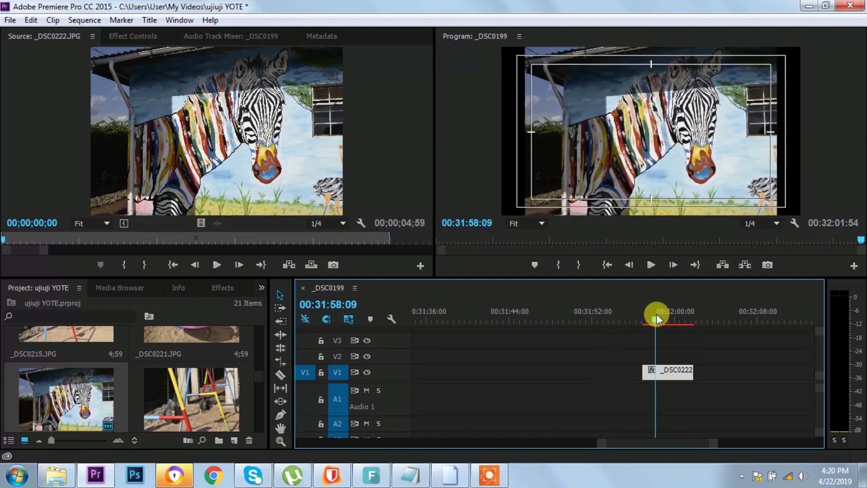
pyautogui.click(139, 36)
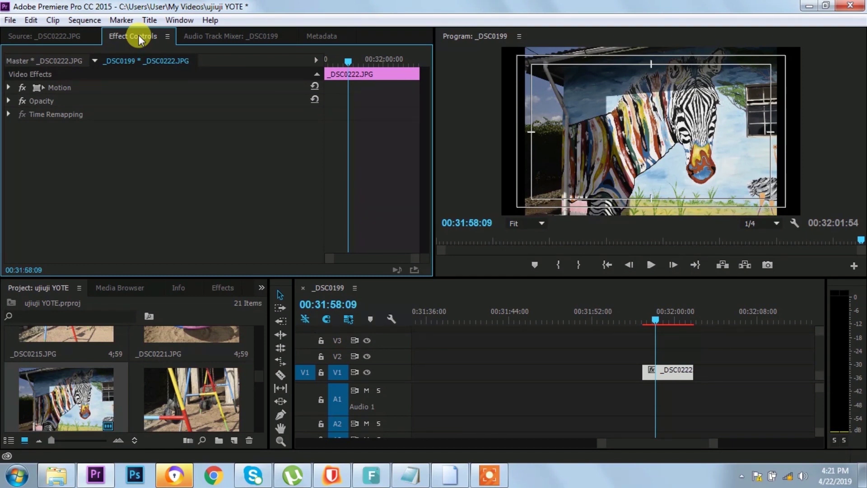
# - Reselect the _DSC0222 zebra clip on the timeline
pyautogui.moveTo(658, 322); pyautogui.dragTo(665, 322)
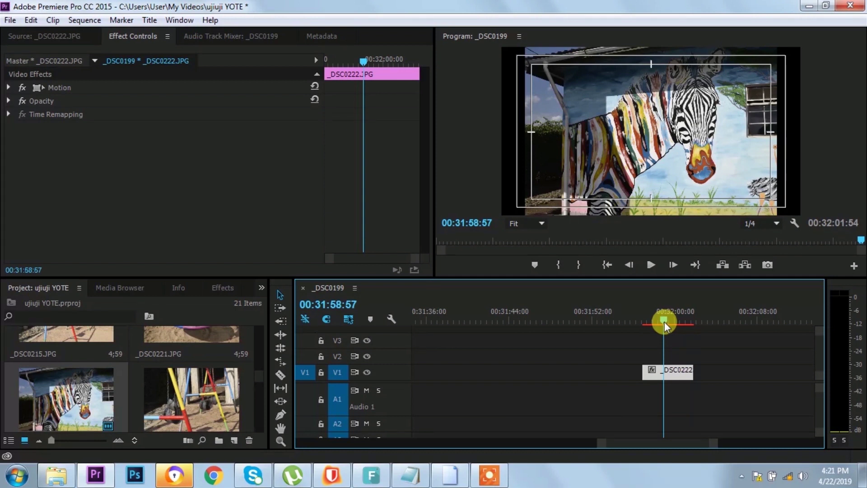
pyautogui.click(8, 87)
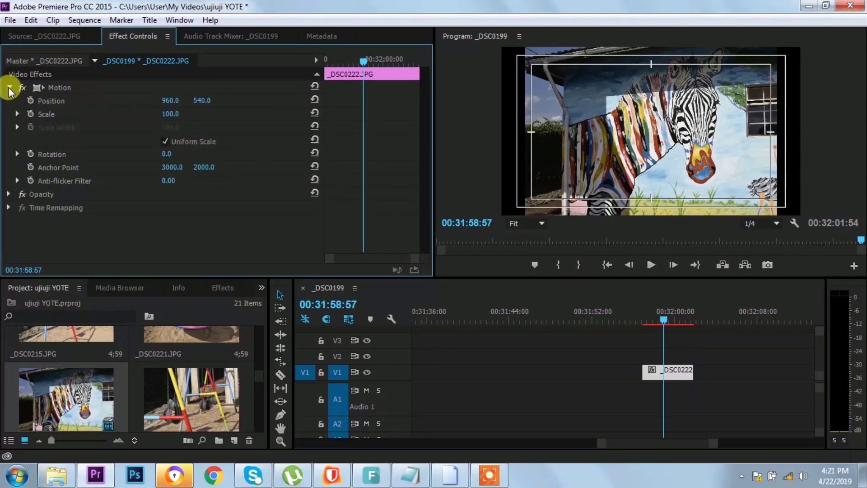
pyautogui.click(9, 88)
pyautogui.click(624, 367)
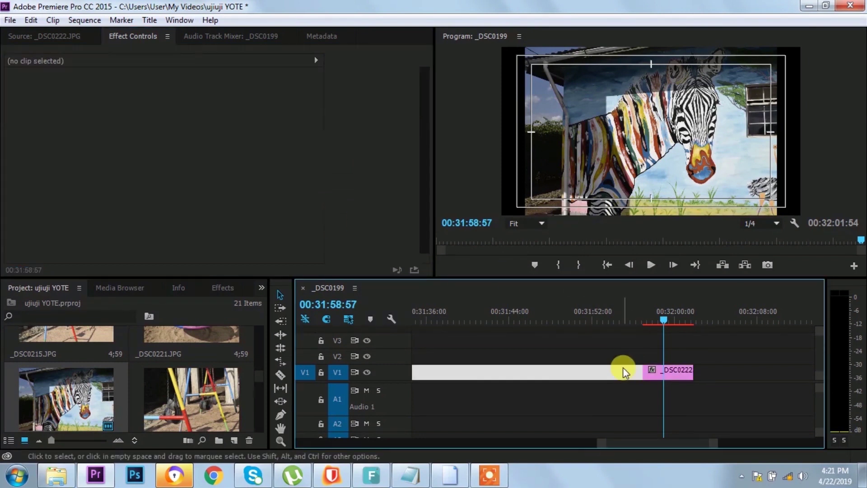
pyautogui.click(614, 353)
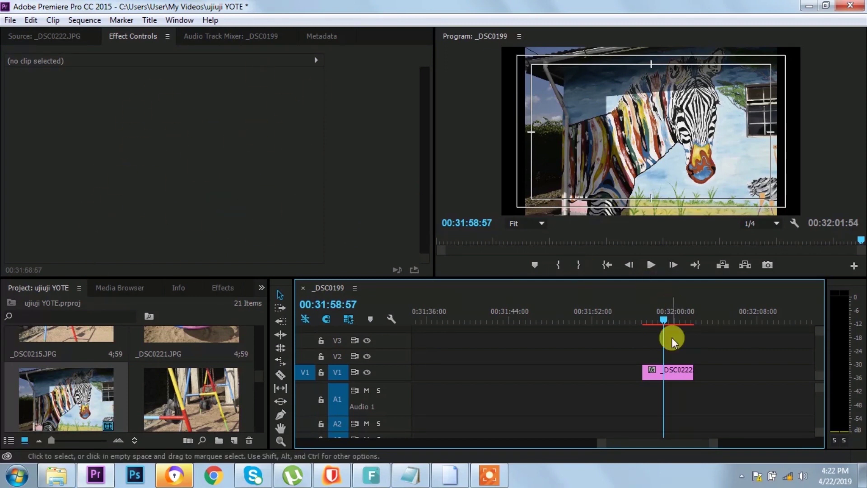
pyautogui.click(682, 374)
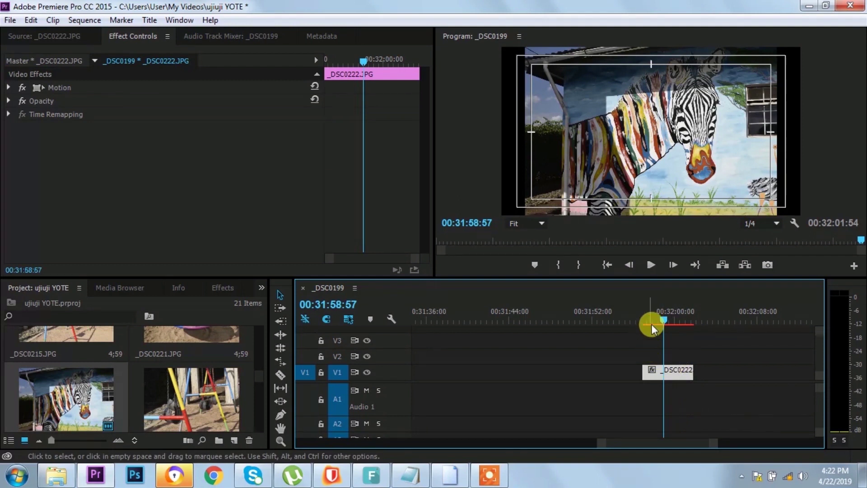
# - Save the project and expand the clip's Motion properties: position 960, 540, scale 100
pyautogui.click(678, 317)
pyautogui.moveTo(678, 319); pyautogui.dragTo(678, 319)
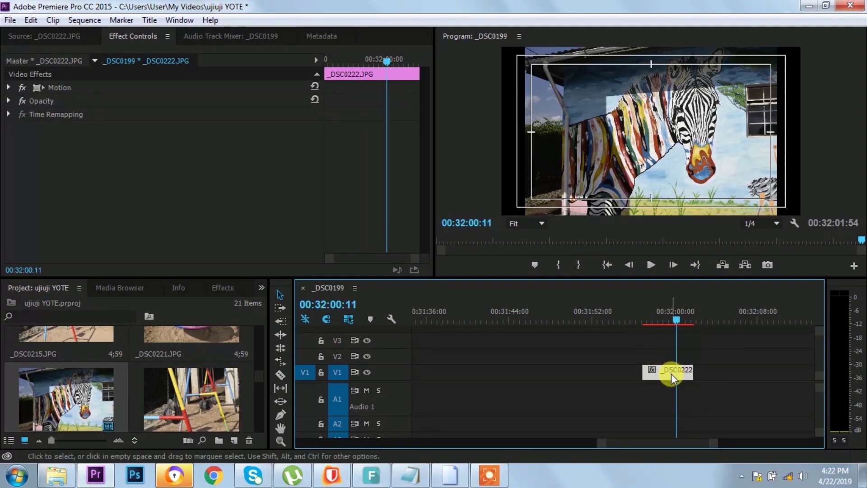
pyautogui.click(104, 202)
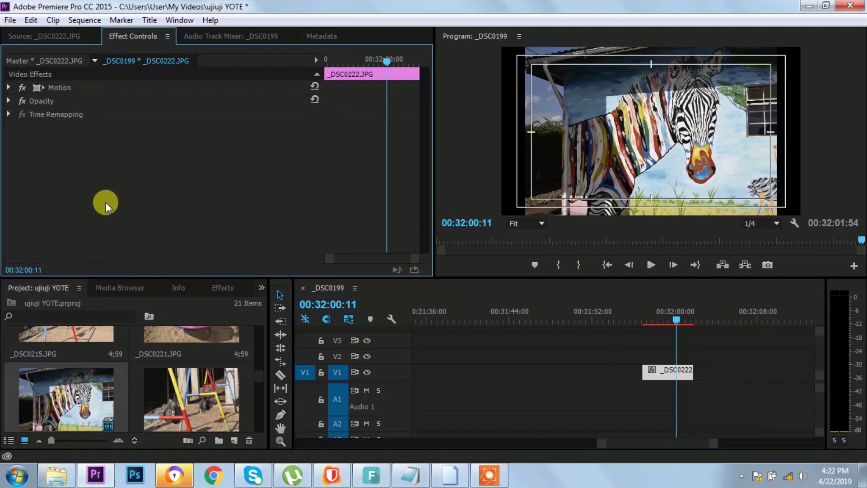
pyautogui.hotkey('ctrl', 's')
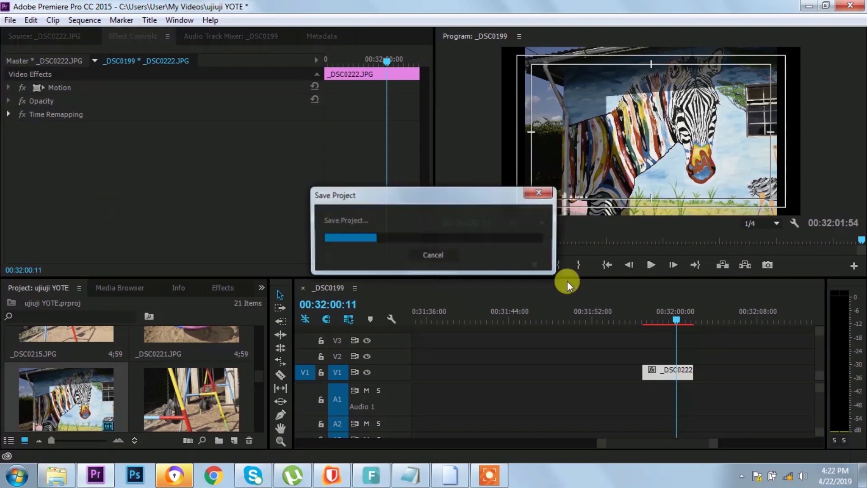
pyautogui.click(656, 312)
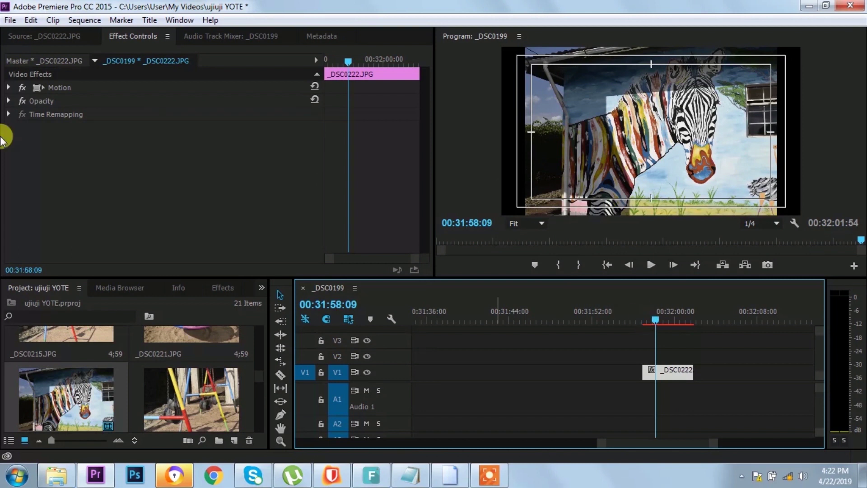
pyautogui.click(8, 88)
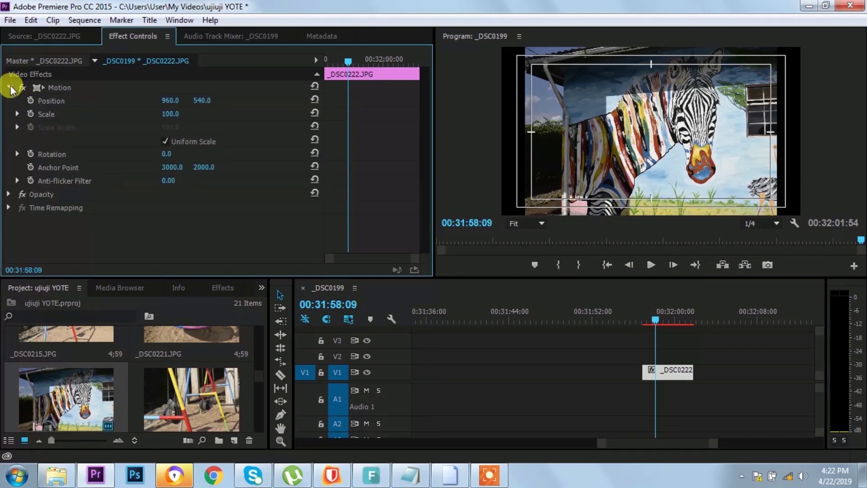
pyautogui.click(17, 114)
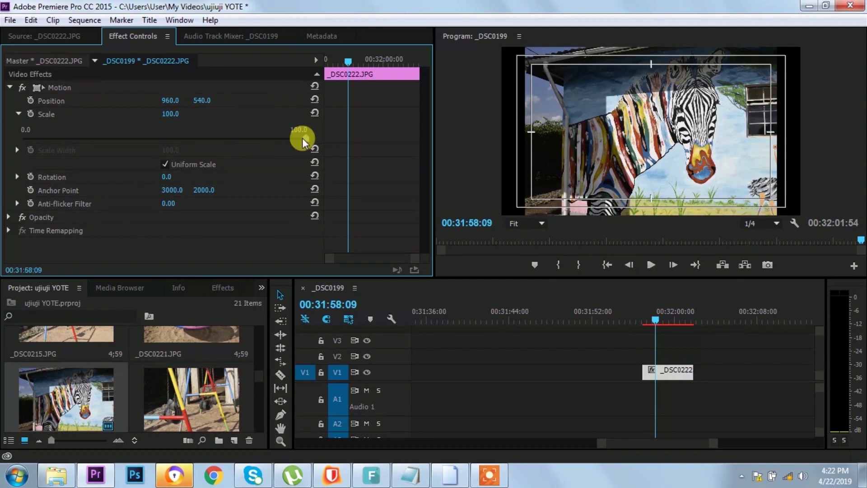
pyautogui.moveTo(291, 137)
pyautogui.mouseDown()
pyautogui.moveTo(150, 147)
pyautogui.moveTo(409, 142)
pyautogui.mouseUp()
pyautogui.click(19, 113)
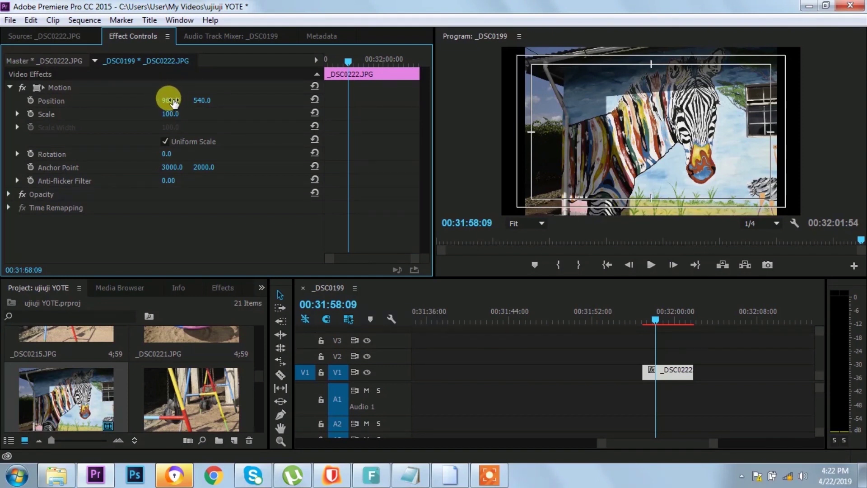
# - Scrub the zebra image's Position X and Y to try different placements in the frame
pyautogui.moveTo(170, 101); pyautogui.dragTo(107, 101)
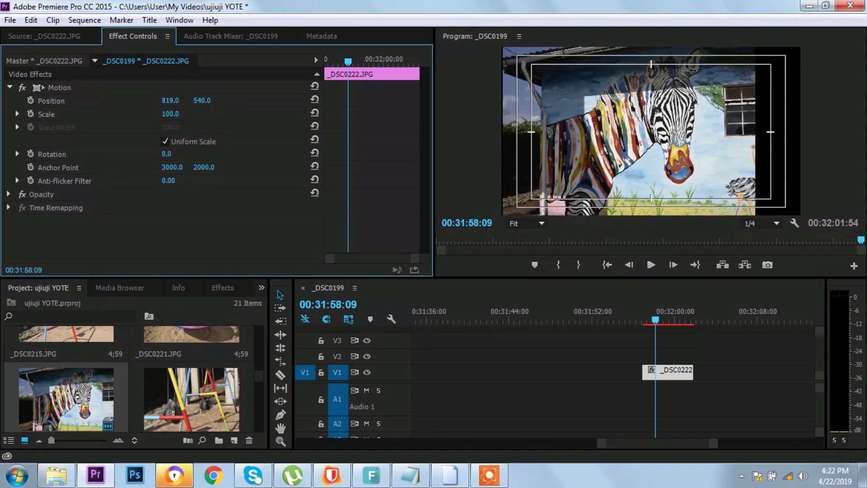
pyautogui.moveTo(170, 100); pyautogui.dragTo(203, 100)
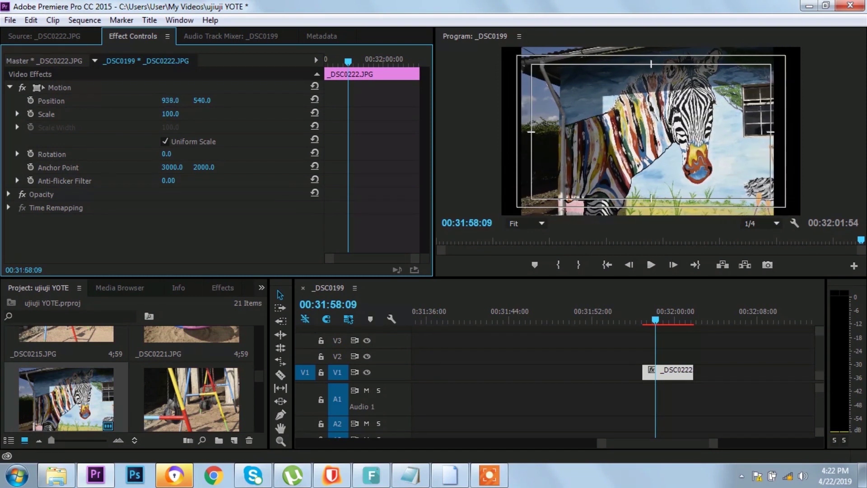
pyautogui.moveTo(192, 100); pyautogui.dragTo(313, 100)
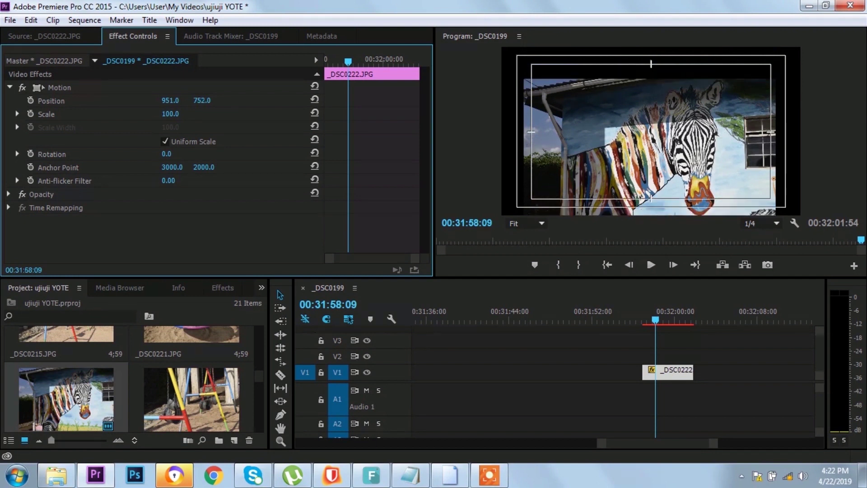
pyautogui.moveTo(202, 100); pyautogui.dragTo(240, 99)
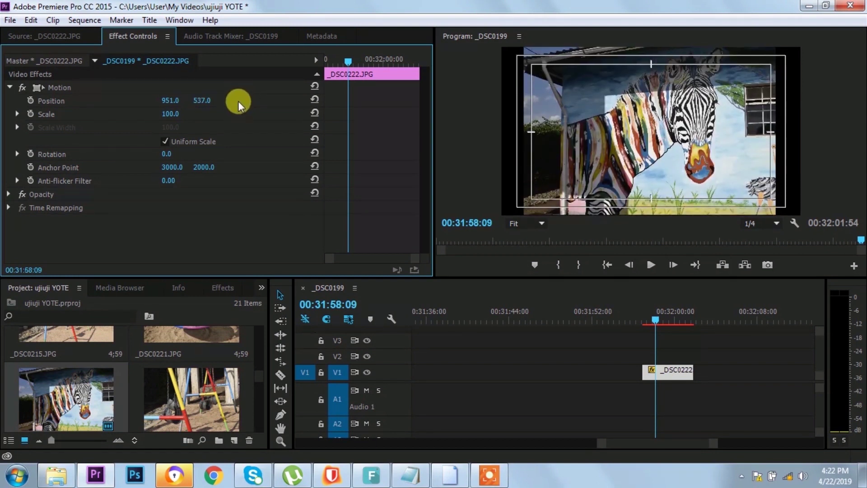
pyautogui.moveTo(238, 101); pyautogui.dragTo(195, 100)
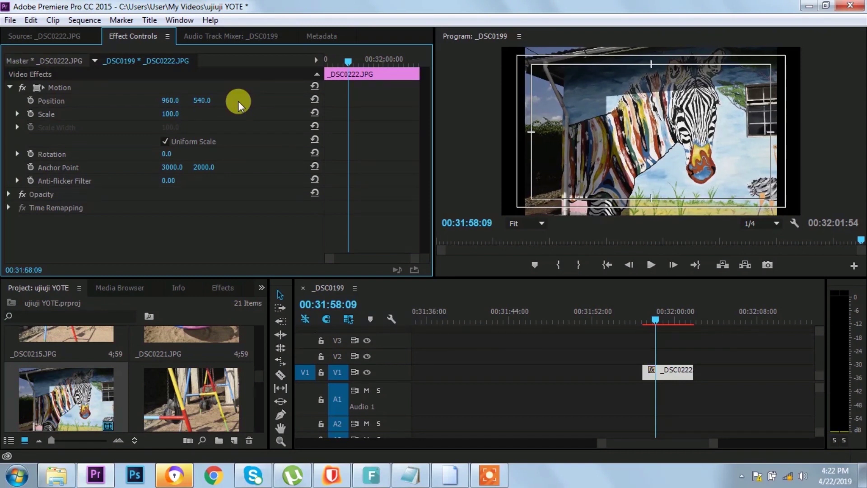
# - Enter Position Y 300, then 540, leaving the image centred at 960, 540
pyautogui.click(206, 97)
pyautogui.write('300')
pyautogui.press('Return')
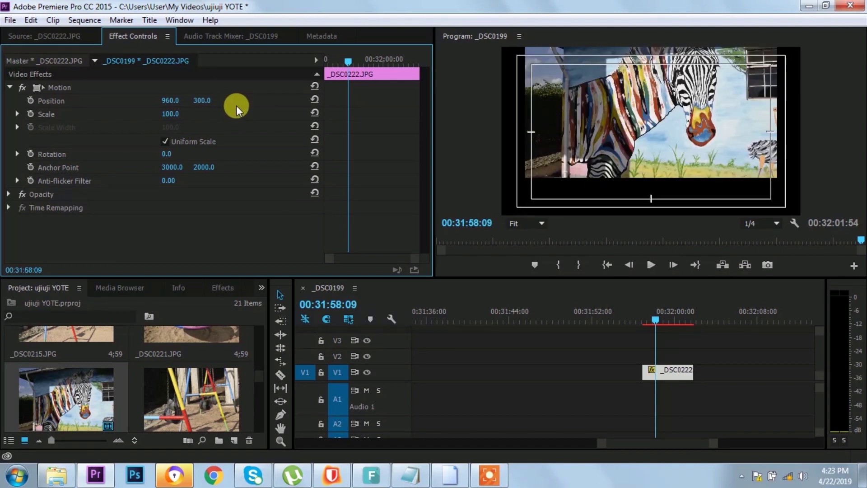
pyautogui.click(202, 100)
pyautogui.write('540')
pyautogui.press('Return')
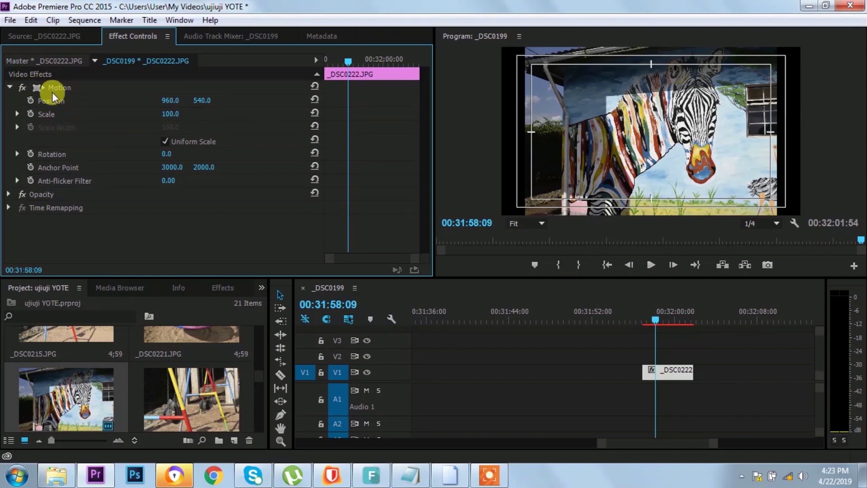
# - Expand Rotation, scrub the mural's angle, then reset it to 0°
pyautogui.click(17, 154)
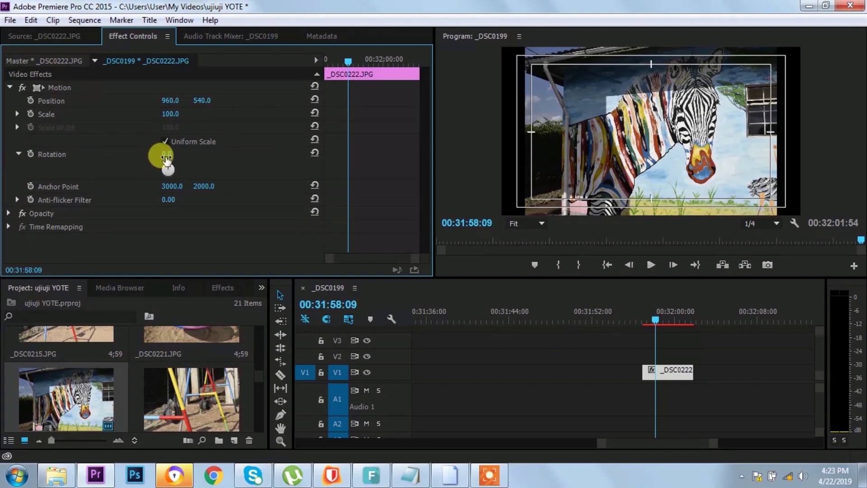
pyautogui.moveTo(167, 157)
pyautogui.mouseDown()
pyautogui.moveTo(184, 155)
pyautogui.moveTo(165, 155)
pyautogui.mouseUp()
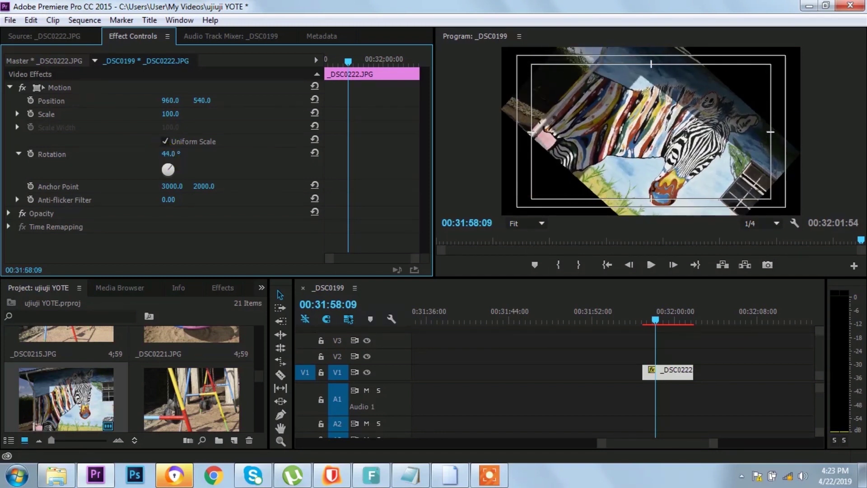
pyautogui.moveTo(167, 154)
pyautogui.mouseDown()
pyautogui.moveTo(195, 154)
pyautogui.moveTo(154, 154)
pyautogui.moveTo(164, 164)
pyautogui.mouseUp()
pyautogui.click(182, 150)
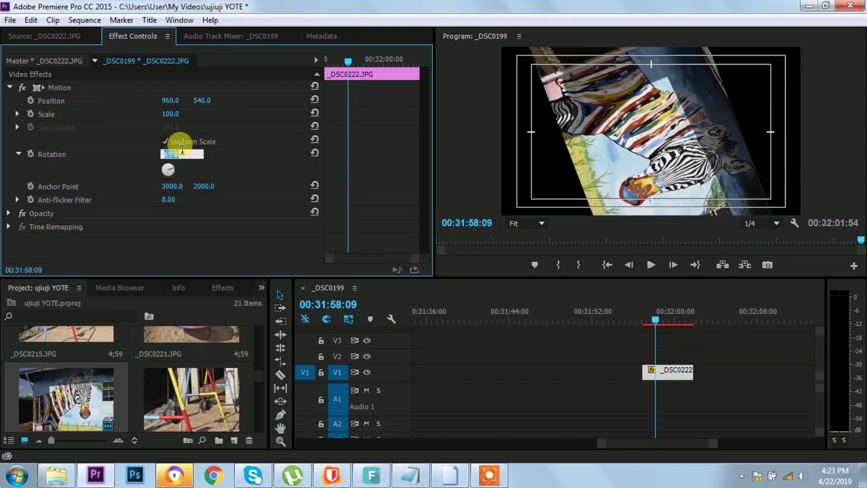
pyautogui.write('0')
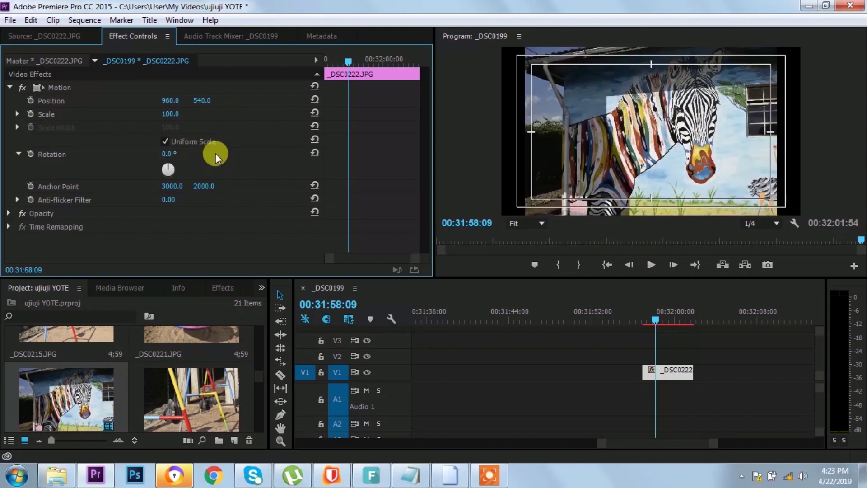
pyautogui.click(174, 153)
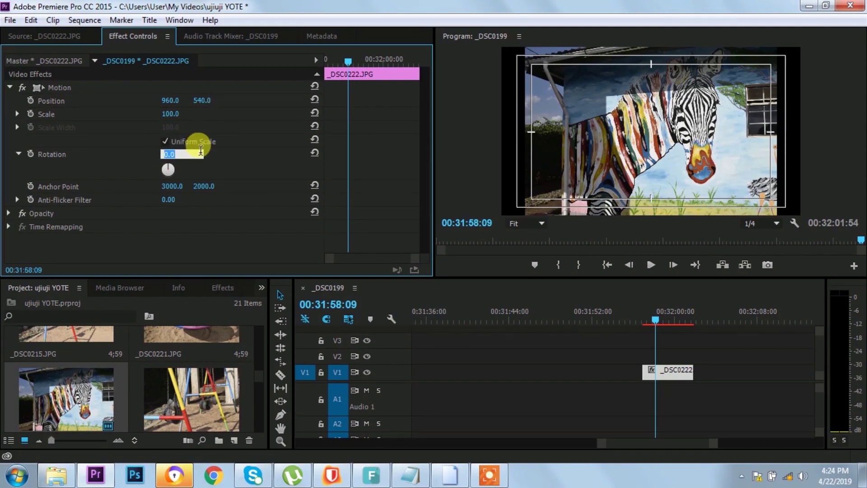
pyautogui.write('0')
pyautogui.press('Return')
# - Rotate the mural to 90° and save the project
pyautogui.click(182, 151)
pyautogui.write('90')
pyautogui.press('Return')
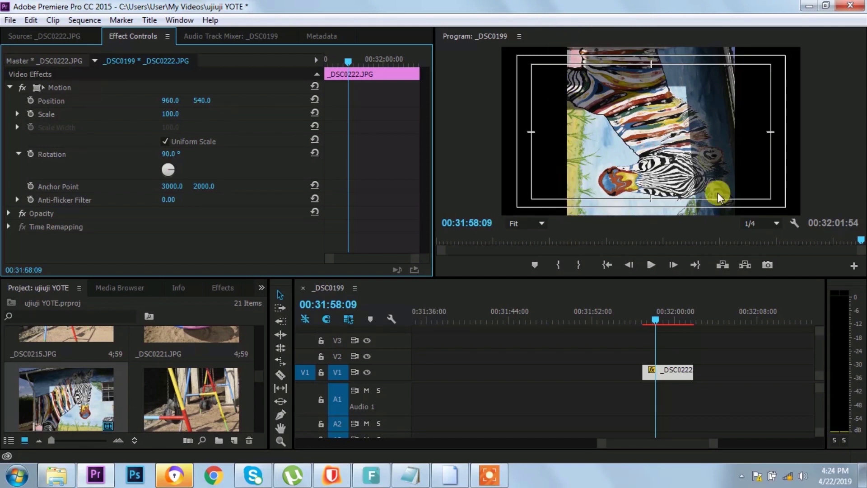
pyautogui.hotkey('ctrl', 's')
# - Turn the mural upside down with a 180° rotation
pyautogui.click(177, 159)
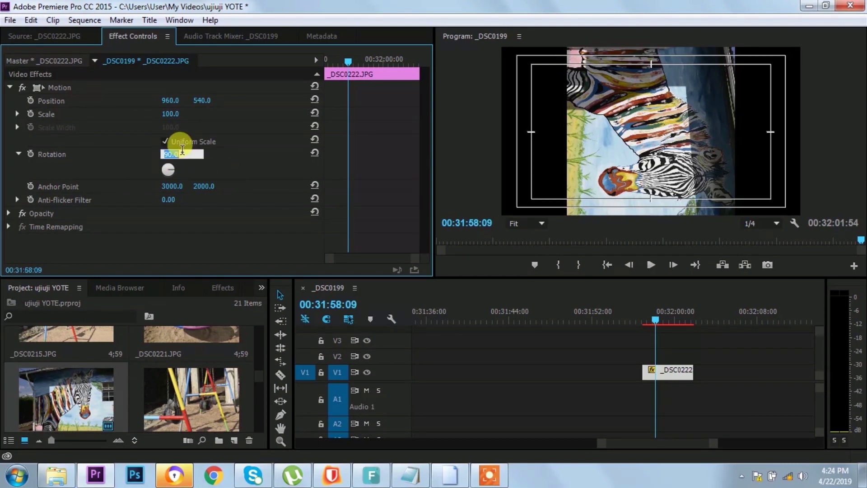
pyautogui.write('10')
pyautogui.press('BackSpace')
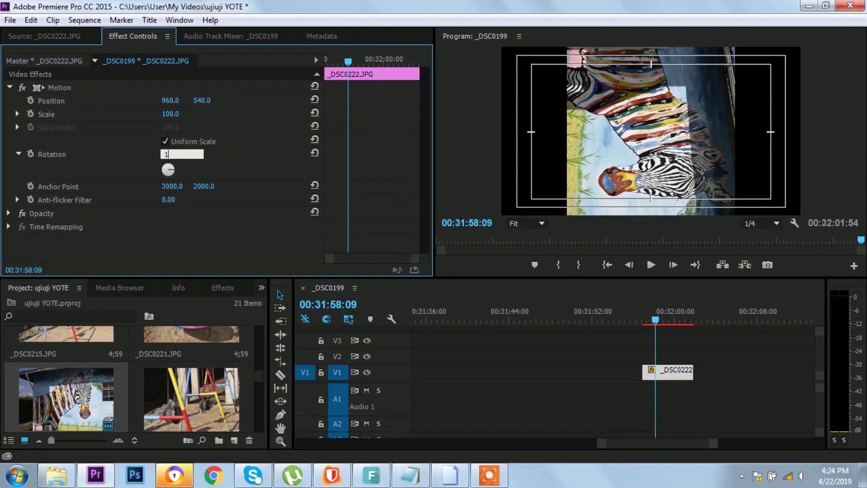
pyautogui.write('80')
pyautogui.press('Return')
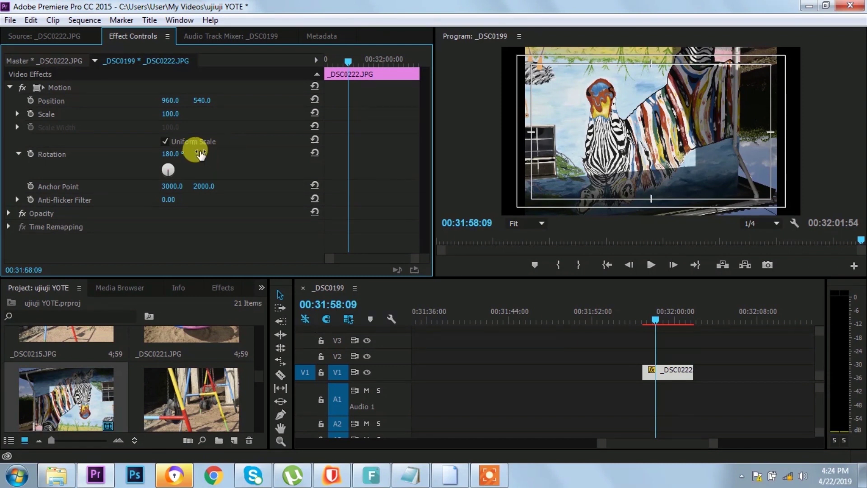
# - Rotate the zebra mural to 270°, then back to 0°
pyautogui.click(181, 153)
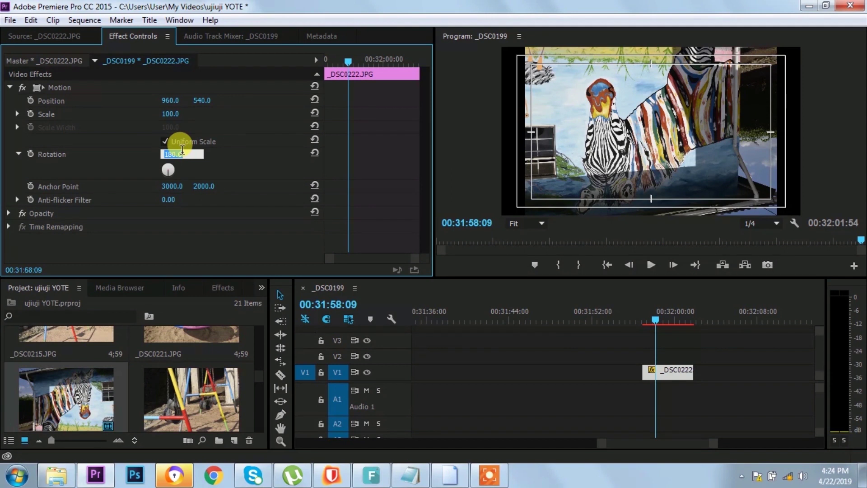
pyautogui.write('270')
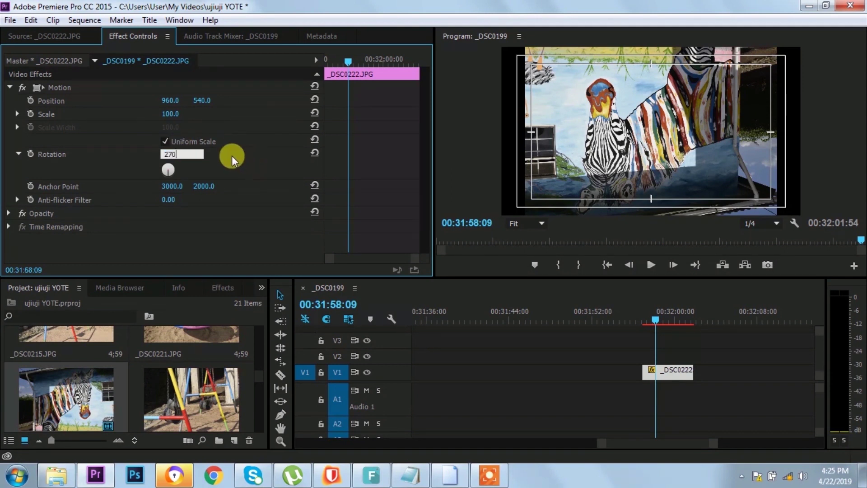
pyautogui.press('Return')
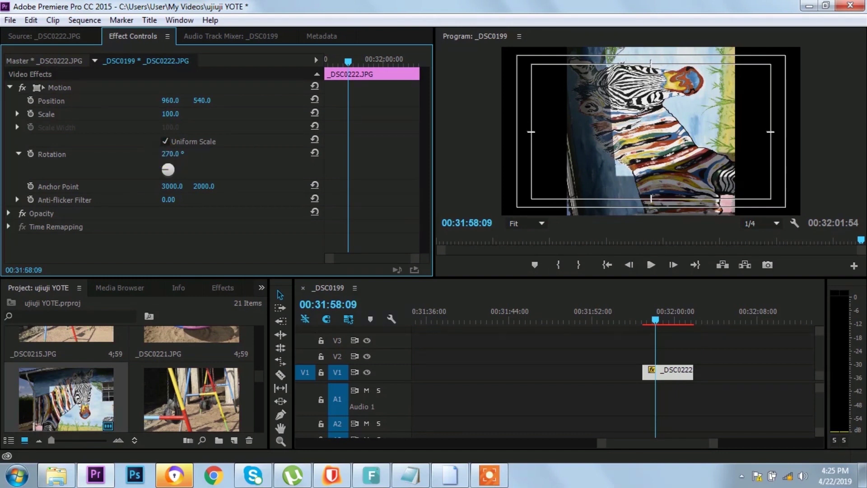
pyautogui.click(171, 155)
pyautogui.press('BackSpace')
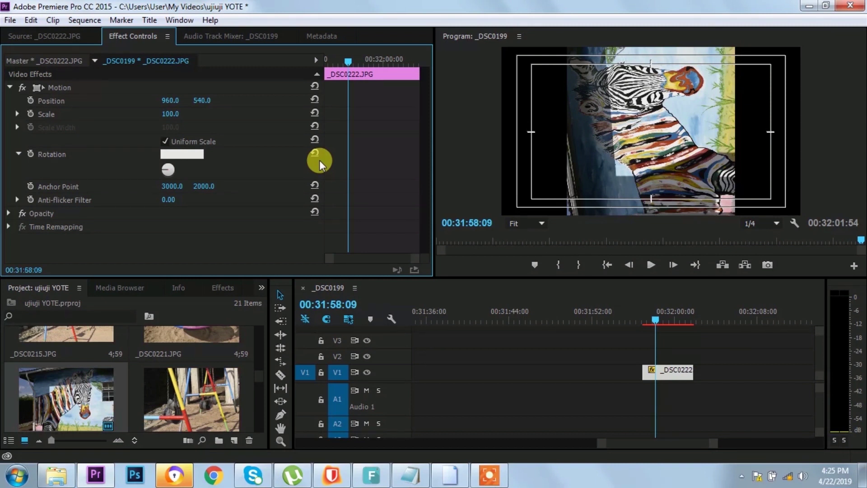
pyautogui.write('0')
pyautogui.press('Return')
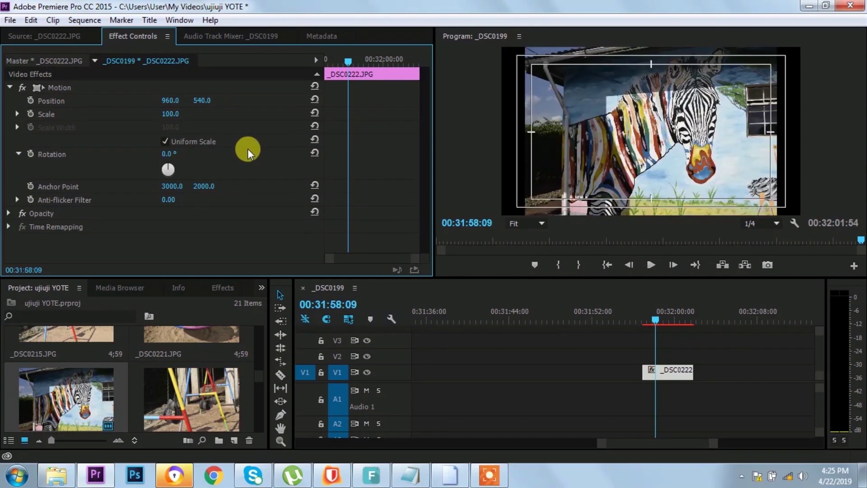
# - Try 90° and -90° rotations, then reset the rotation to 0°
pyautogui.click(182, 153)
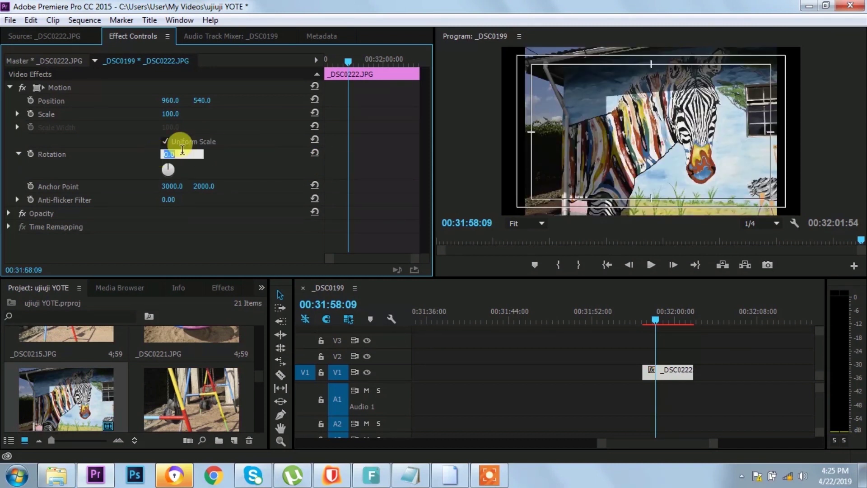
pyautogui.write('90')
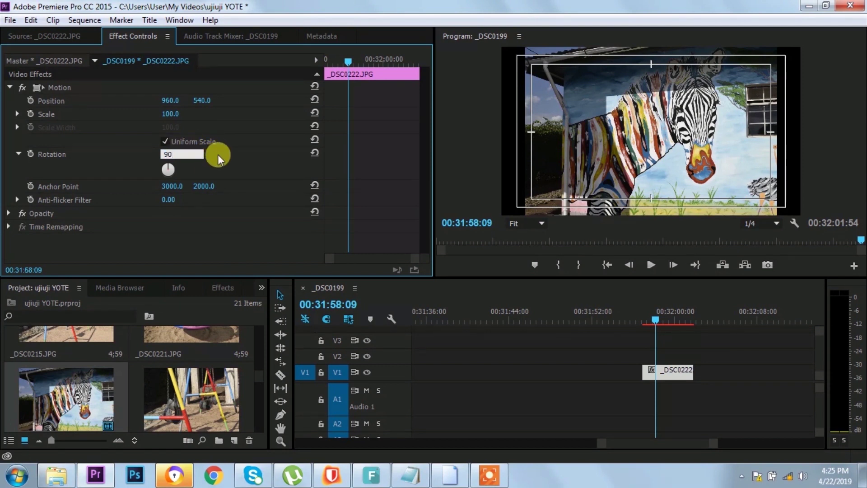
pyautogui.press('Return')
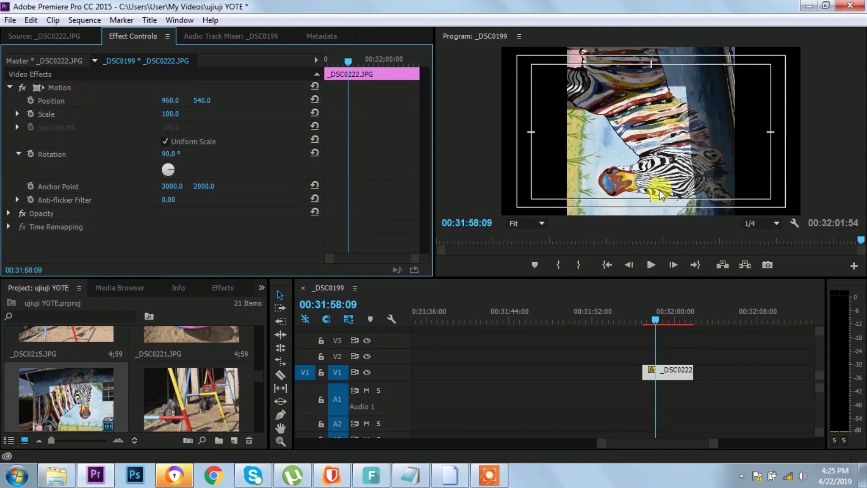
pyautogui.click(172, 154)
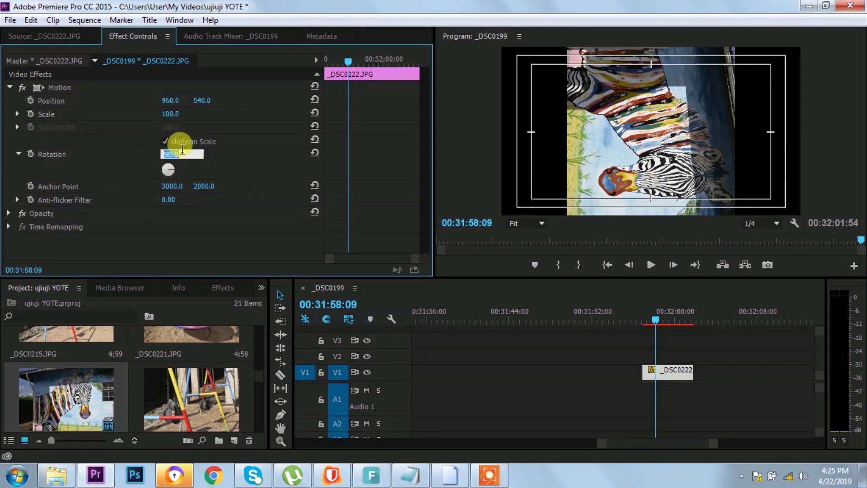
pyautogui.click(165, 154)
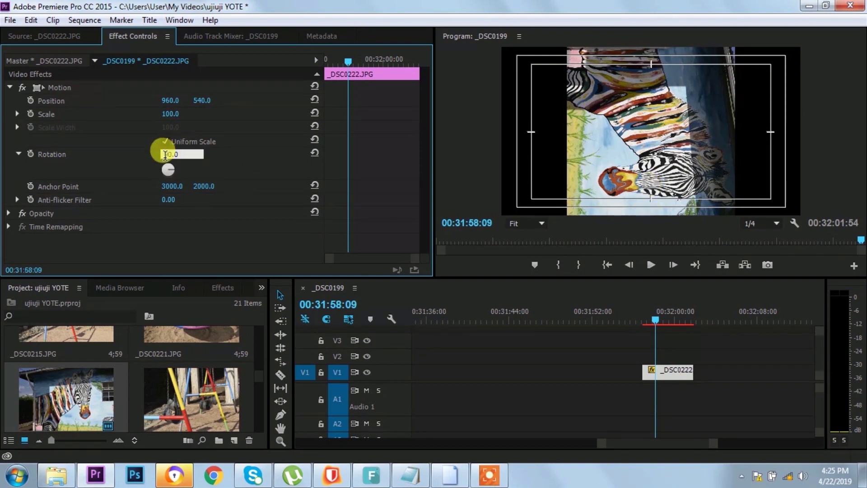
pyautogui.write('-')
pyautogui.press('Return')
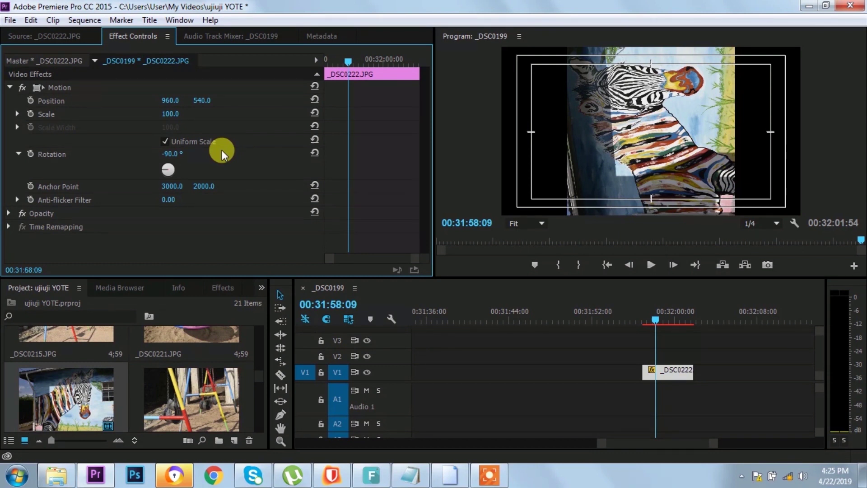
pyautogui.click(179, 152)
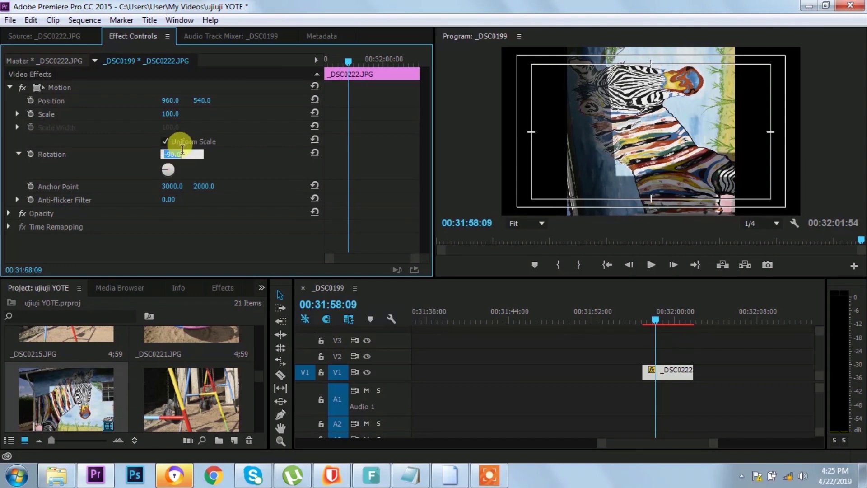
pyautogui.write('0')
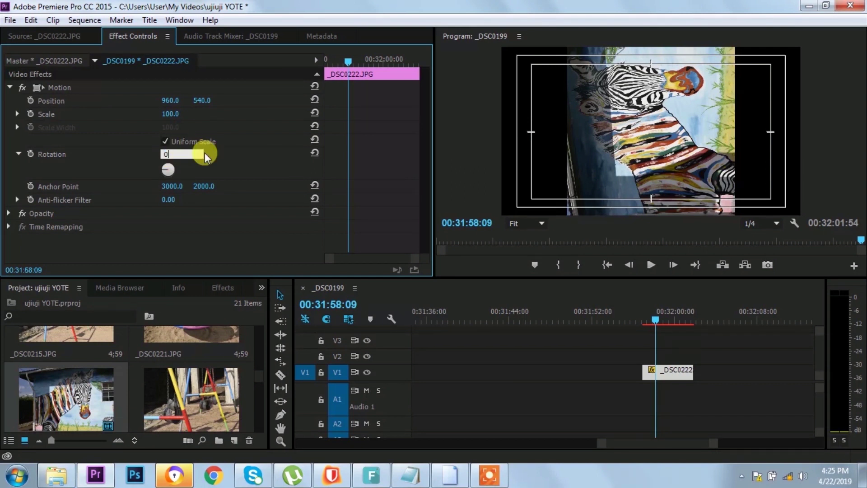
pyautogui.press('Return')
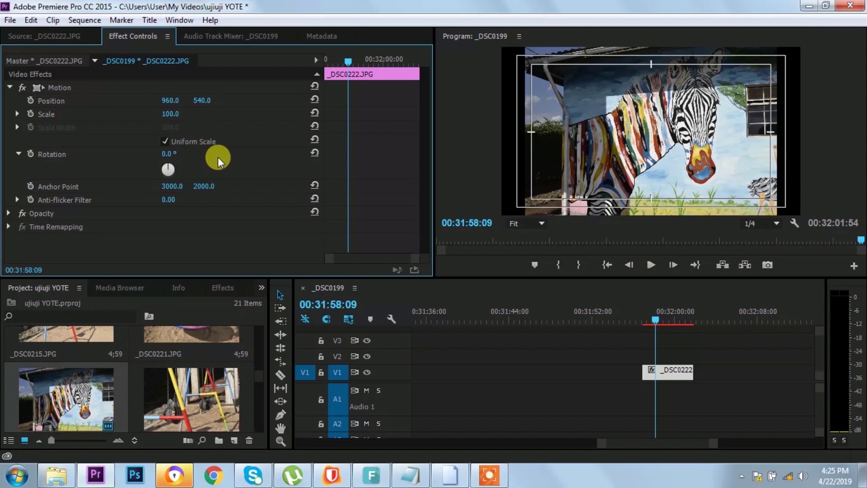
# - Tilt the mural 45°, then set its rotation back to 0°
pyautogui.click(165, 154)
pyautogui.write('45')
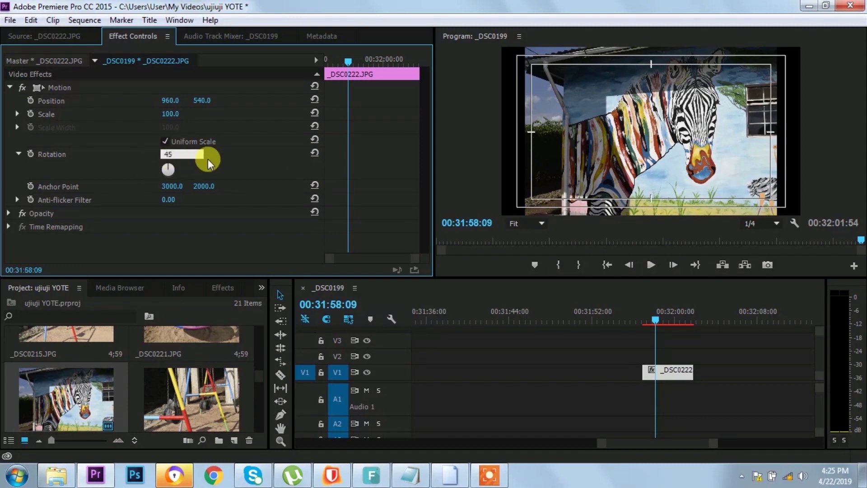
pyautogui.press('Return')
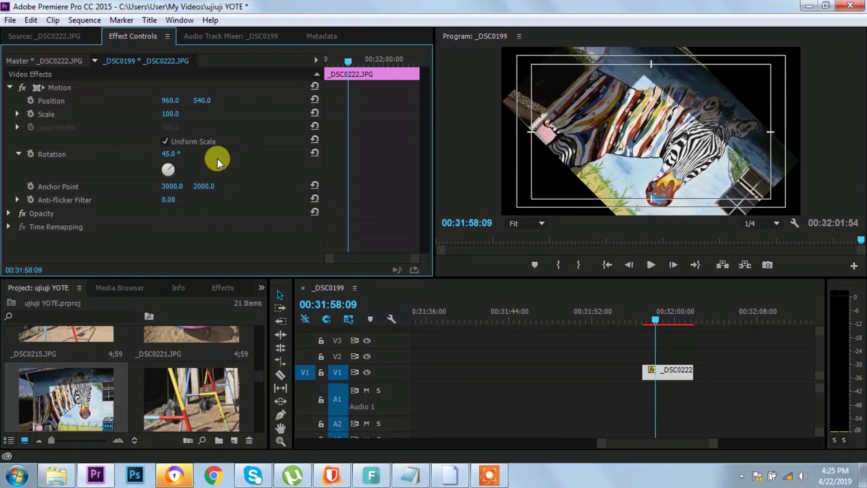
pyautogui.click(182, 151)
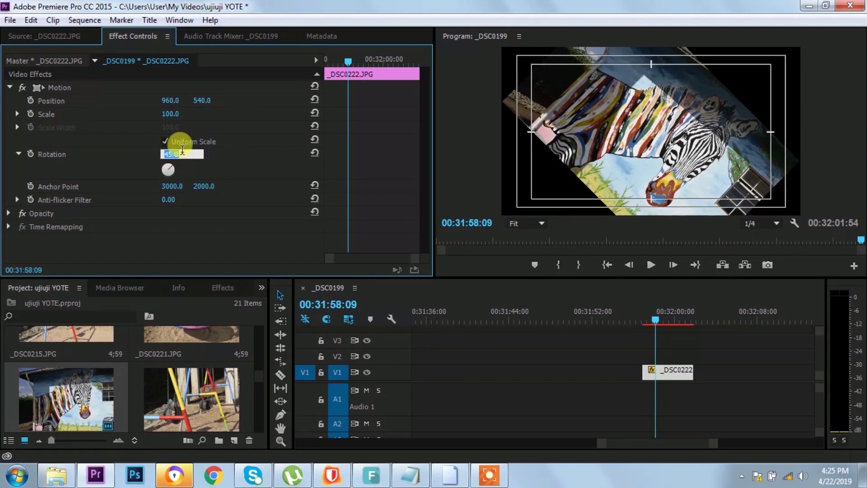
pyautogui.write('0')
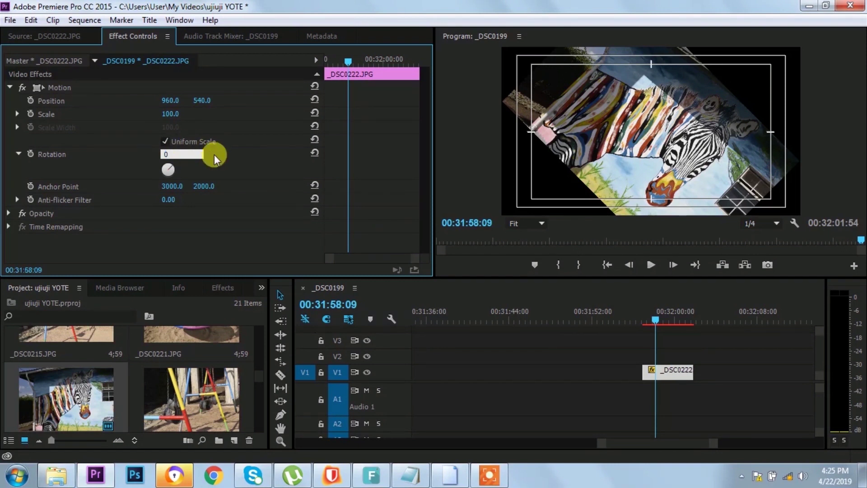
pyautogui.press('Return')
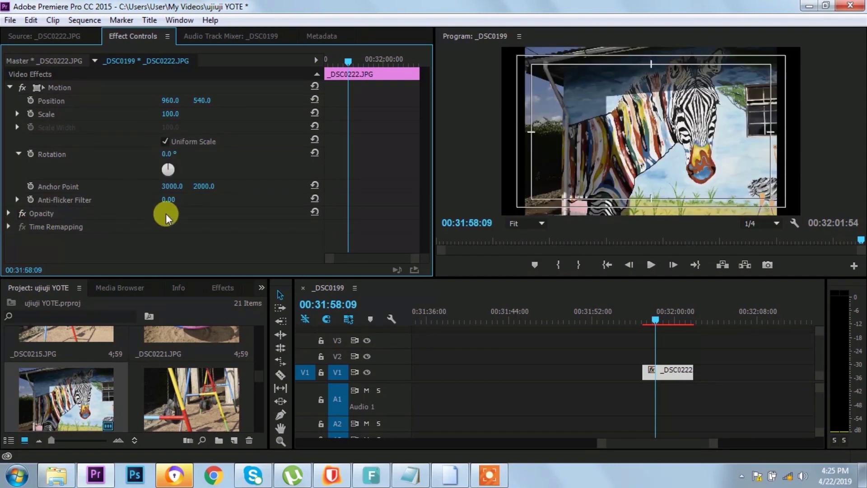
# - Drop the zebra clip's opacity to 35%, then place _DSC0213 on V1 beneath the zebra clip on V2
pyautogui.click(8, 213)
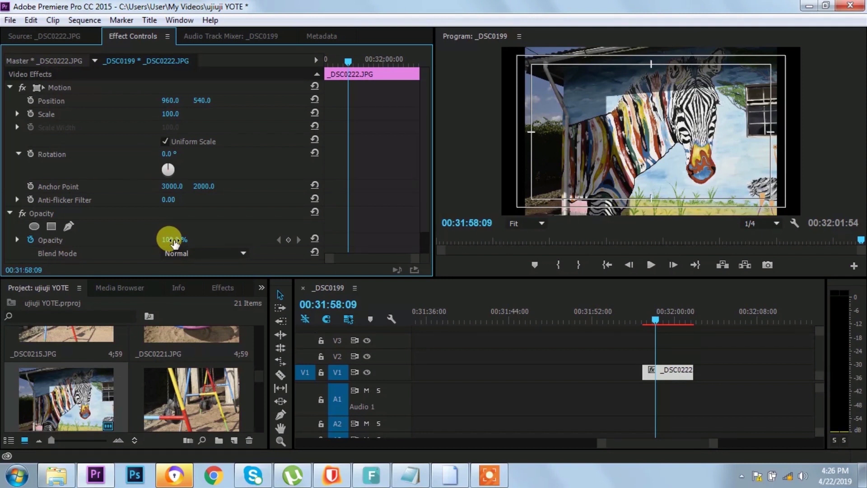
pyautogui.moveTo(174, 243)
pyautogui.mouseDown()
pyautogui.moveTo(145, 243)
pyautogui.moveTo(173, 236)
pyautogui.mouseUp()
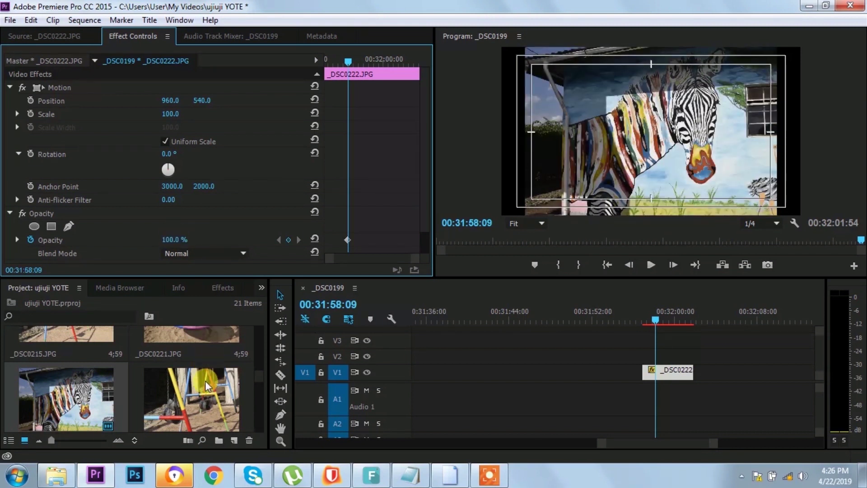
pyautogui.click(231, 386)
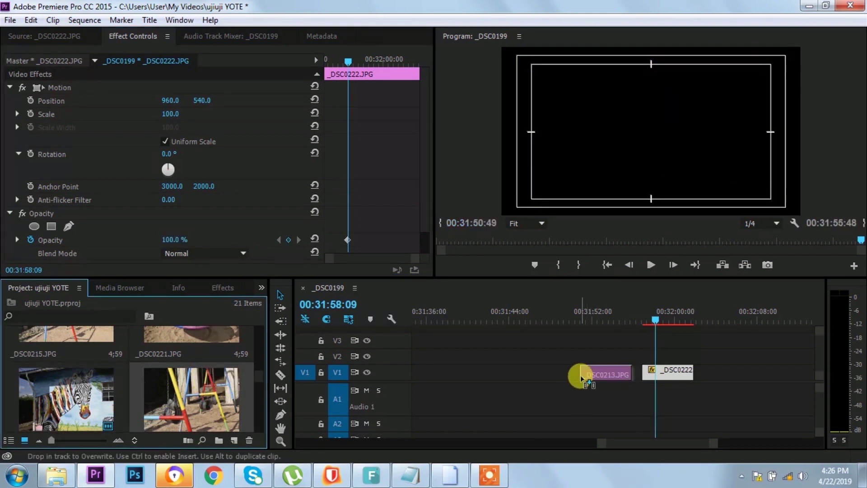
pyautogui.moveTo(231, 387); pyautogui.dragTo(584, 378)
pyautogui.moveTo(661, 372); pyautogui.dragTo(611, 339)
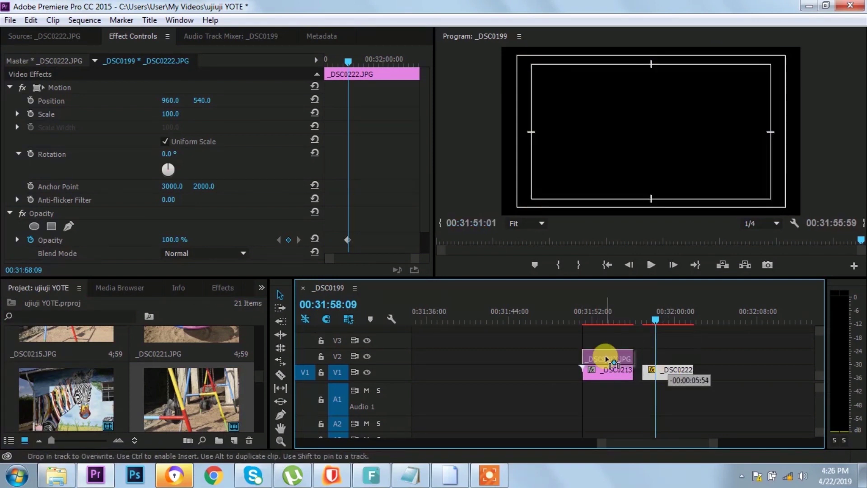
# - Keyframe the zebra clip's opacity at 77% and lengthen the swing clip on V1
pyautogui.click(604, 319)
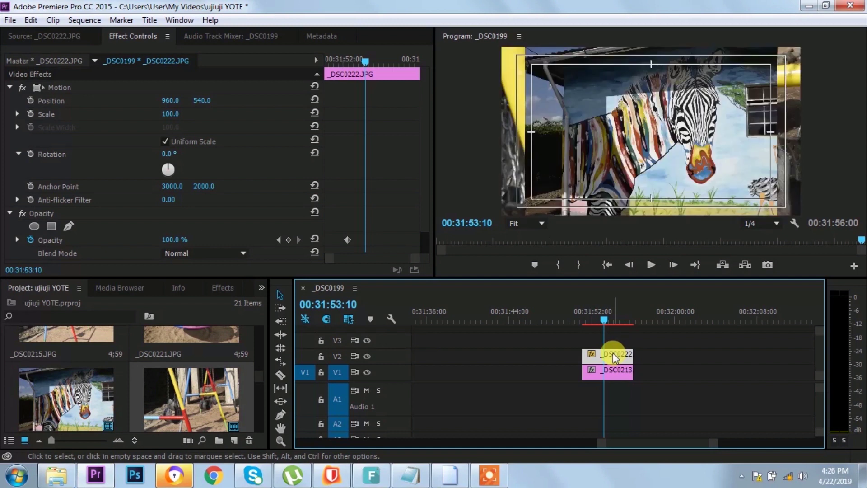
pyautogui.moveTo(171, 240); pyautogui.dragTo(156, 240)
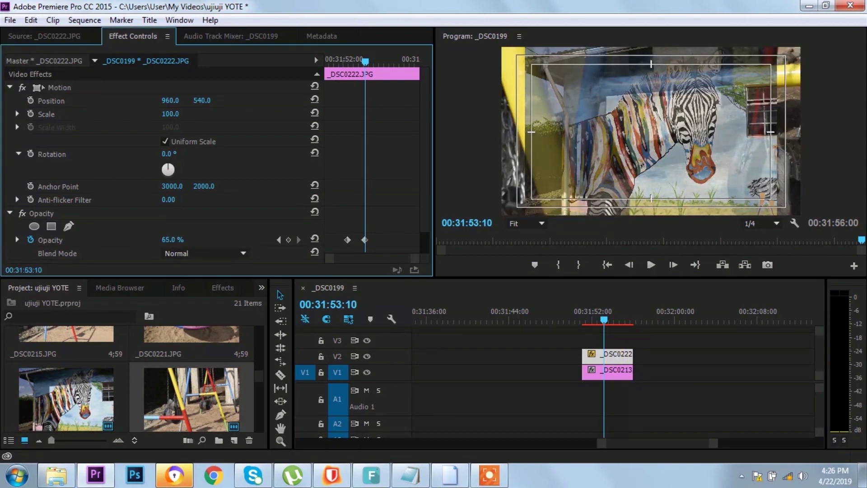
pyautogui.moveTo(629, 369); pyautogui.dragTo(654, 369)
pyautogui.click(640, 319)
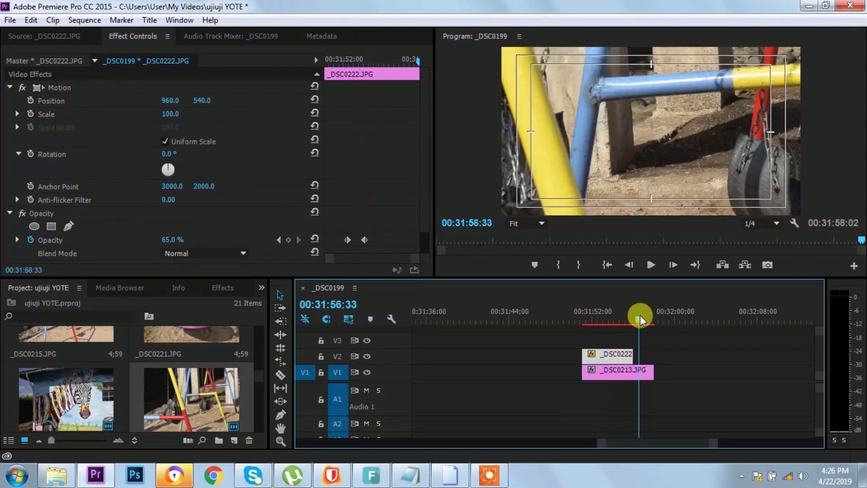
pyautogui.moveTo(640, 320); pyautogui.dragTo(608, 320)
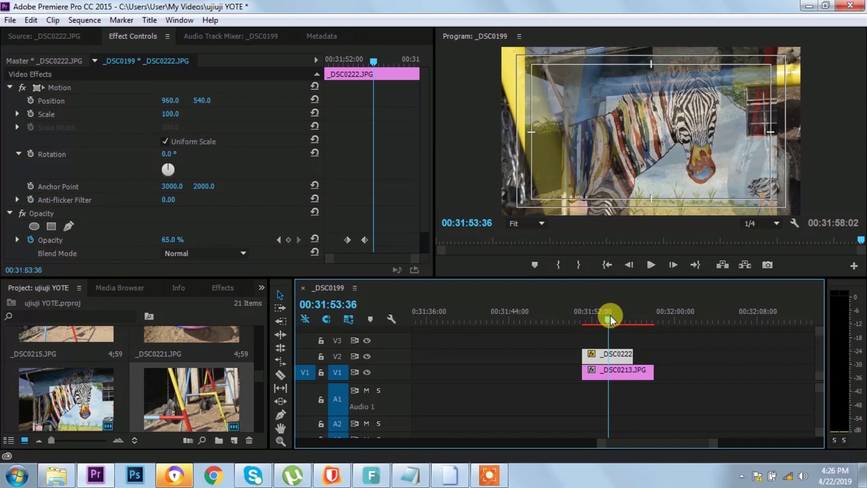
# - Drop opacity to 58%, save, then restore the zebra clip to 100% opacity
pyautogui.moveTo(172, 239)
pyautogui.mouseDown()
pyautogui.moveTo(151, 240)
pyautogui.moveTo(180, 240)
pyautogui.mouseUp()
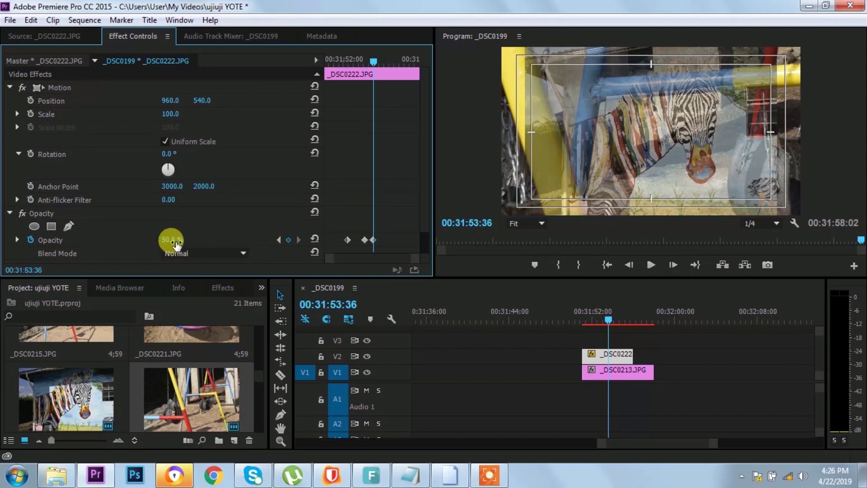
pyautogui.hotkey('ctrl', 's')
pyautogui.moveTo(167, 242); pyautogui.dragTo(179, 240)
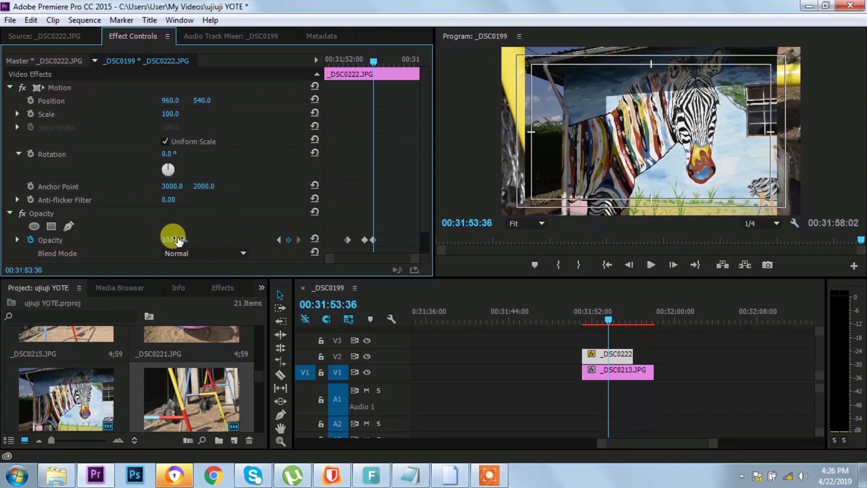
pyautogui.click(507, 318)
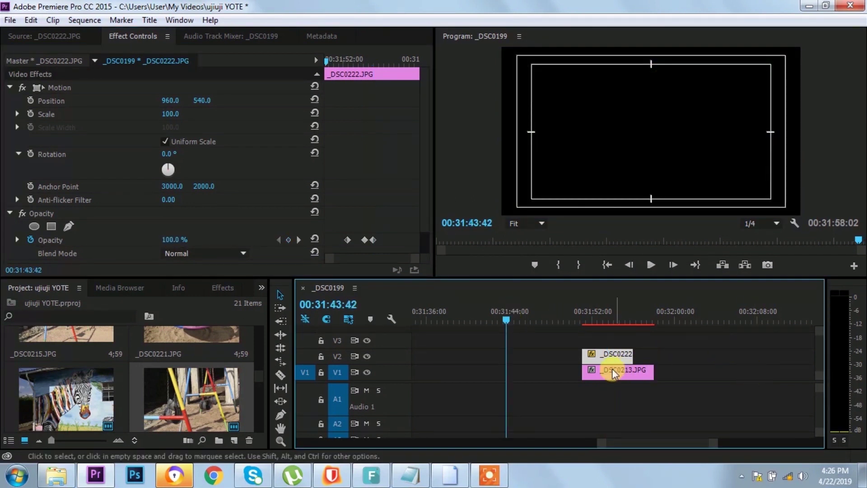
# - Slide _DSC0213 to start at 00:31:43:42, then select the zebra clip at its start and expand Scale
pyautogui.moveTo(609, 372); pyautogui.dragTo(533, 371)
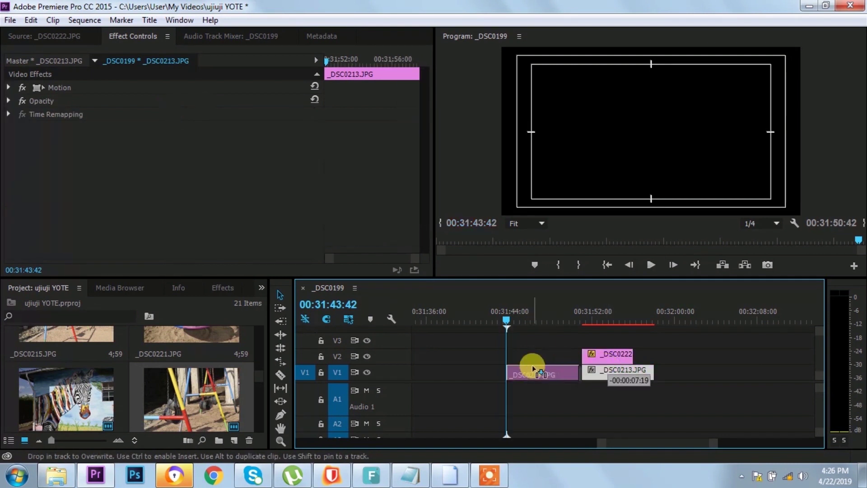
pyautogui.click(592, 311)
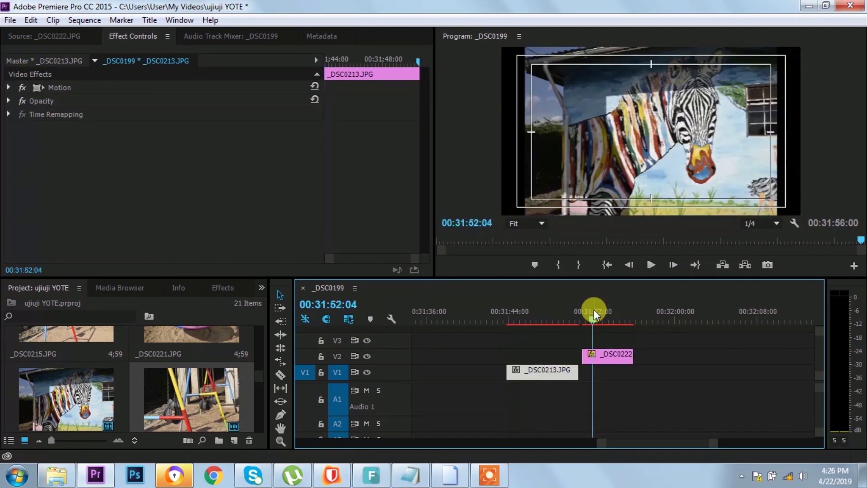
pyautogui.click(614, 351)
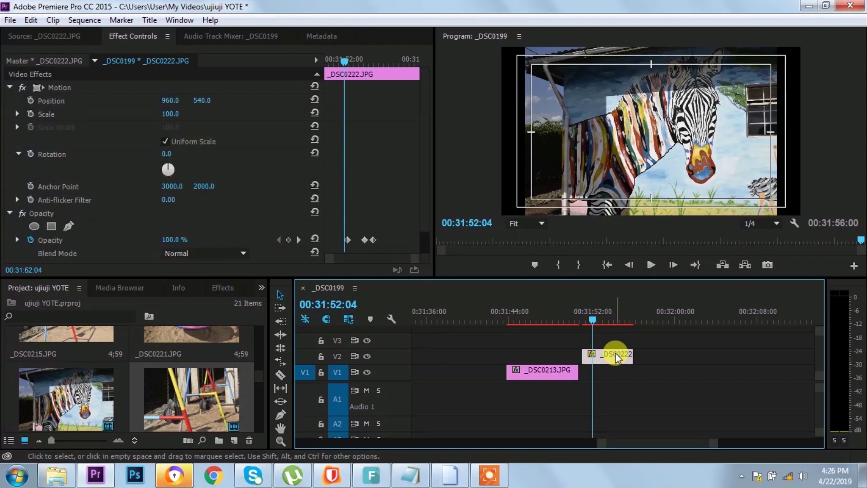
pyautogui.click(126, 179)
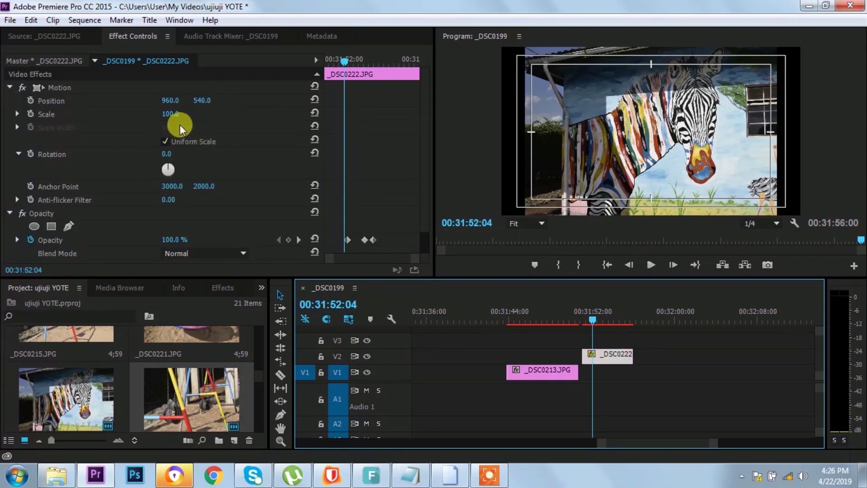
pyautogui.moveTo(593, 321); pyautogui.dragTo(584, 322)
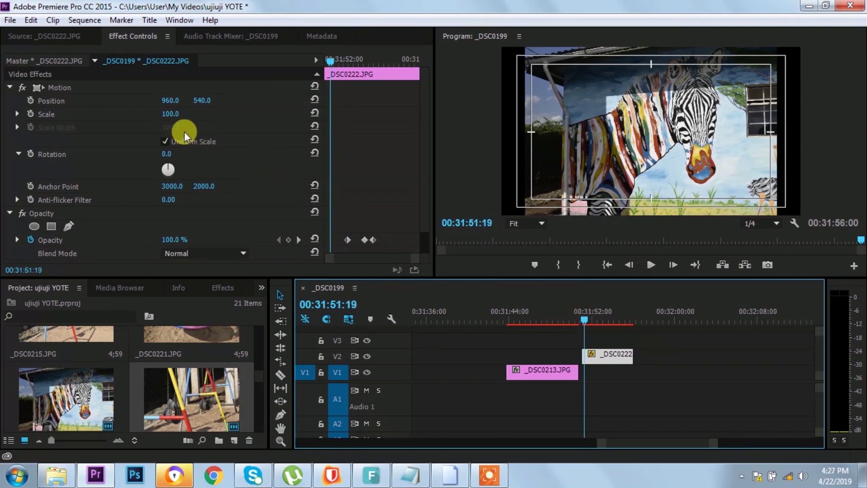
pyautogui.click(18, 113)
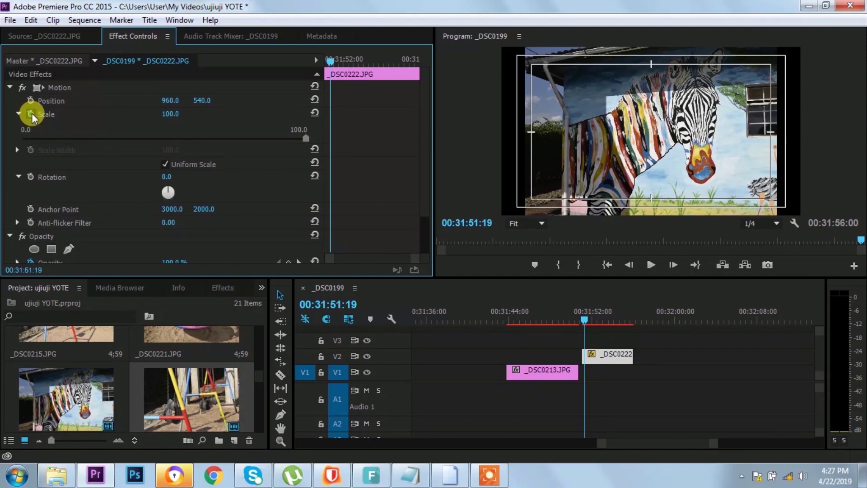
# - Keyframe the zebra clip's Scale from 100 down to 30 at 00:31:54:46, then play it back
pyautogui.click(30, 114)
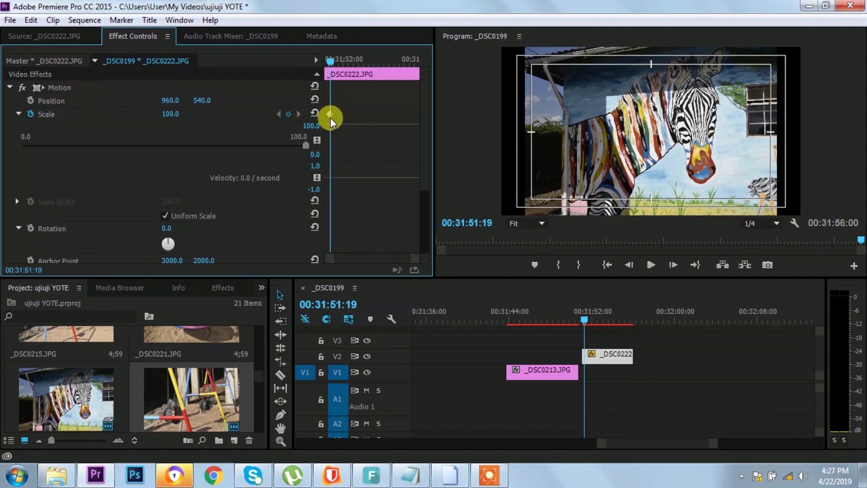
pyautogui.moveTo(330, 64); pyautogui.dragTo(355, 63)
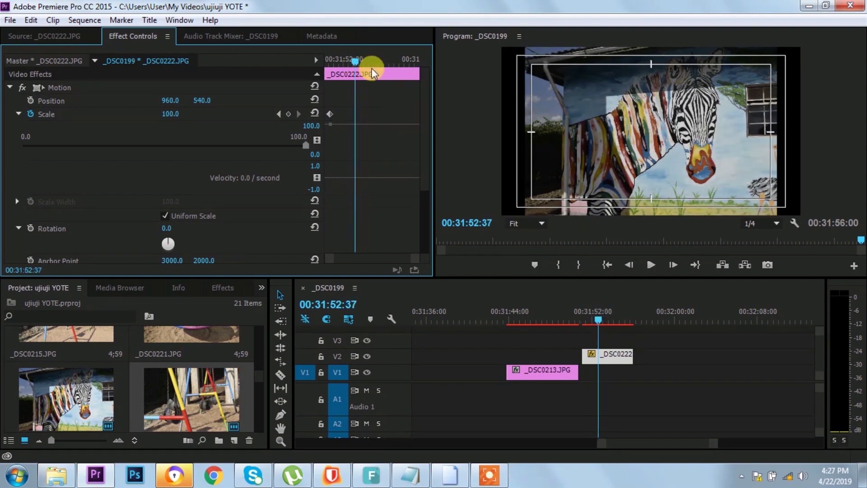
pyautogui.moveTo(358, 62); pyautogui.dragTo(398, 67)
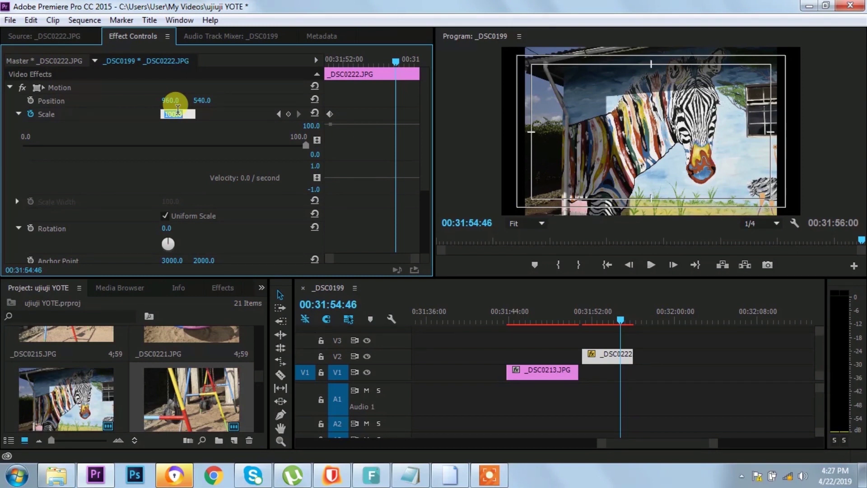
pyautogui.write('30')
pyautogui.click(213, 115)
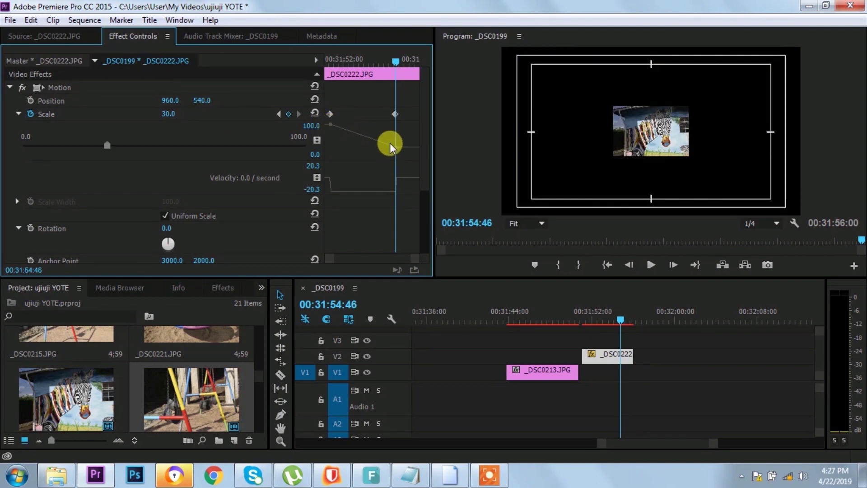
pyautogui.click(581, 317)
pyautogui.press('space')
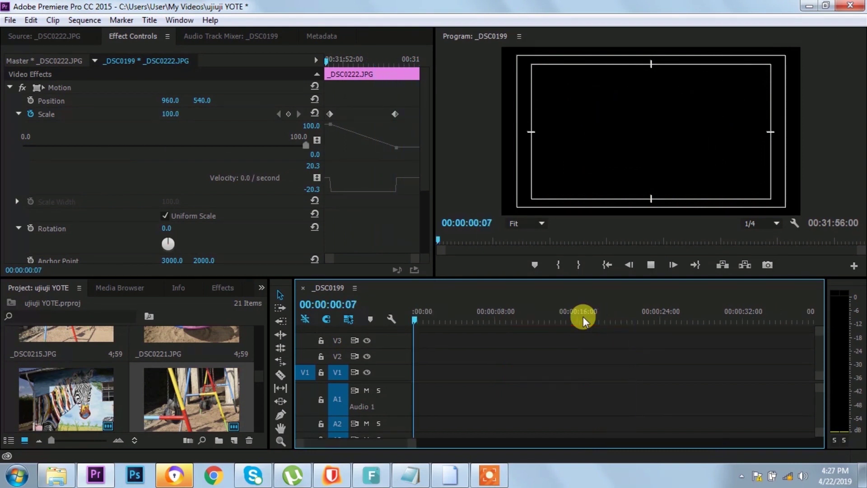
pyautogui.press('space')
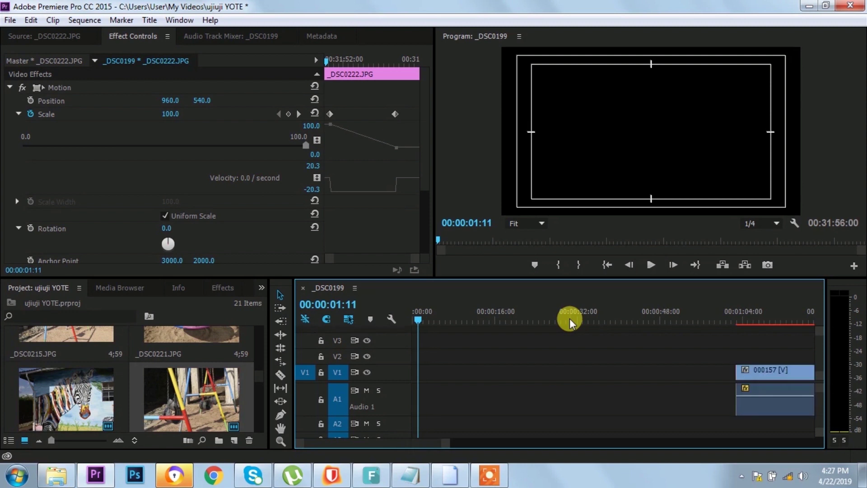
pyautogui.press('-')
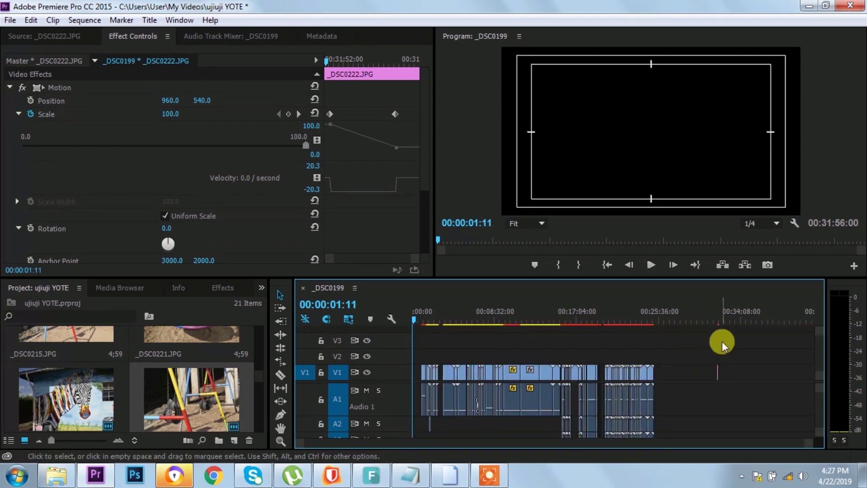
pyautogui.click(718, 319)
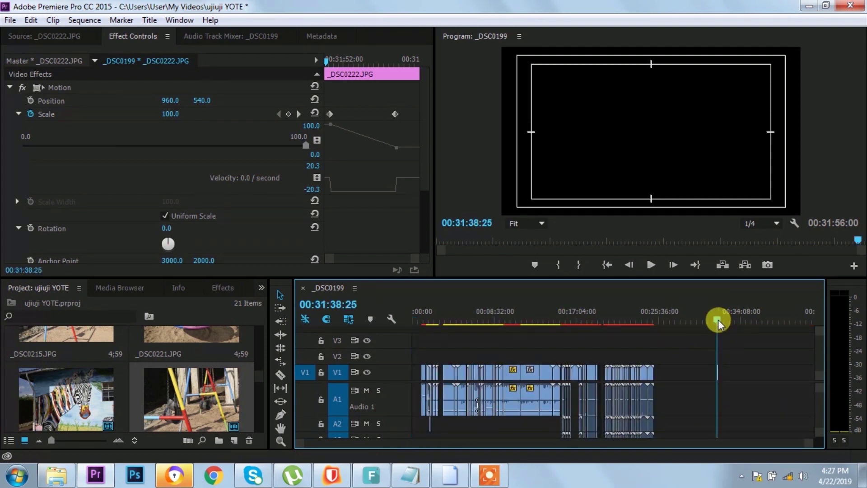
pyautogui.press('=')
pyautogui.press('=')
pyautogui.press('=')
pyautogui.click(749, 313)
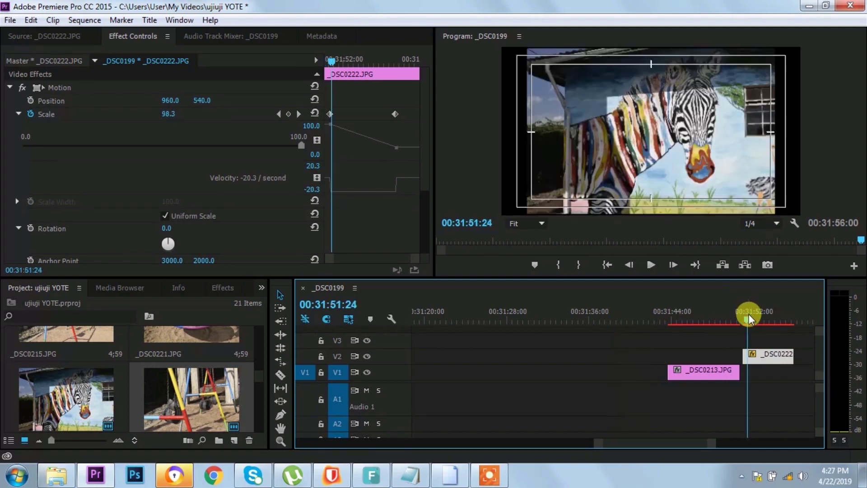
pyautogui.press('space')
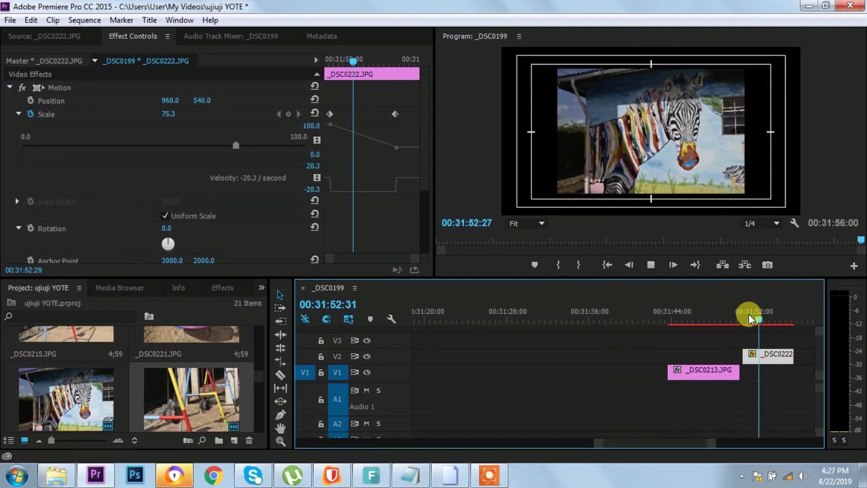
pyautogui.press('space')
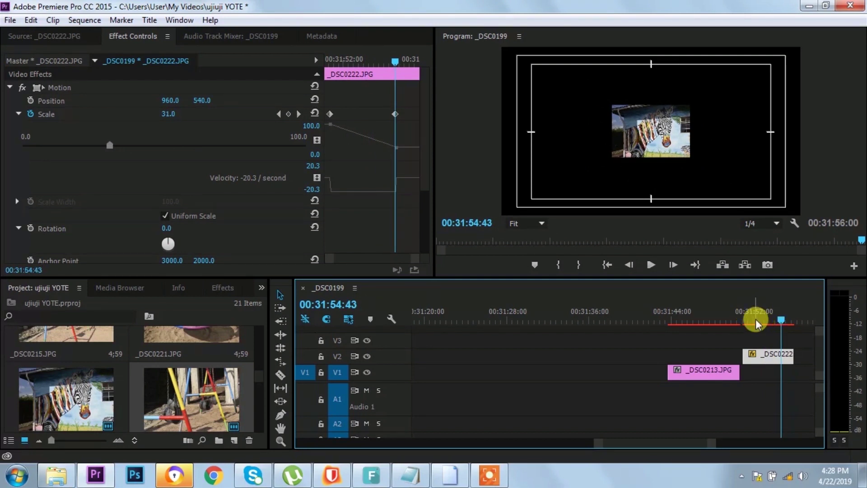
pyautogui.click(755, 319)
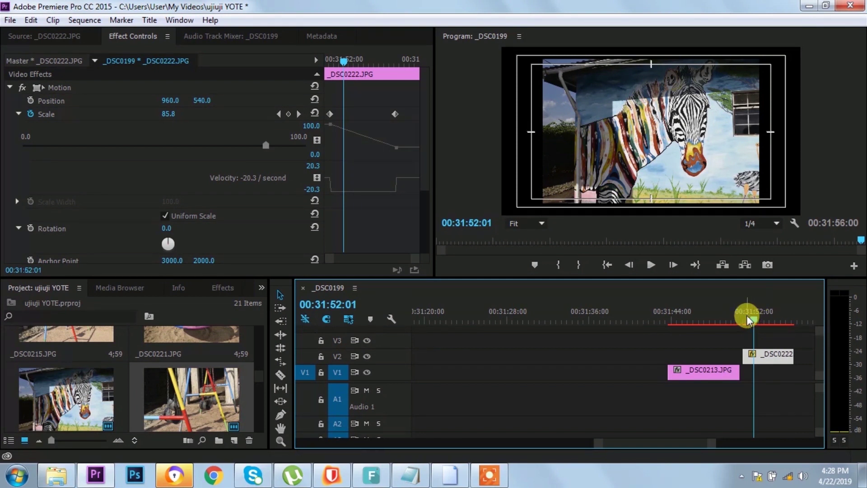
pyautogui.click(746, 320)
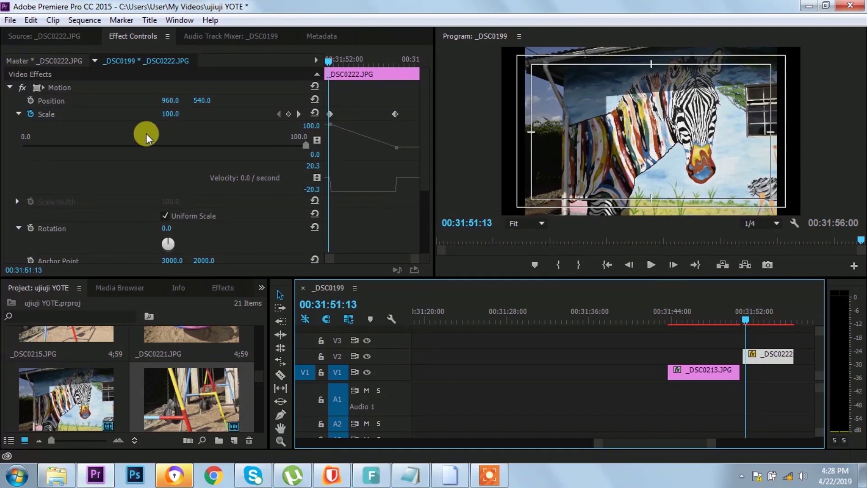
# - Keyframe Position from 960, 540 to 573, 940 at 00:31:53:21, then preview playback
pyautogui.click(31, 101)
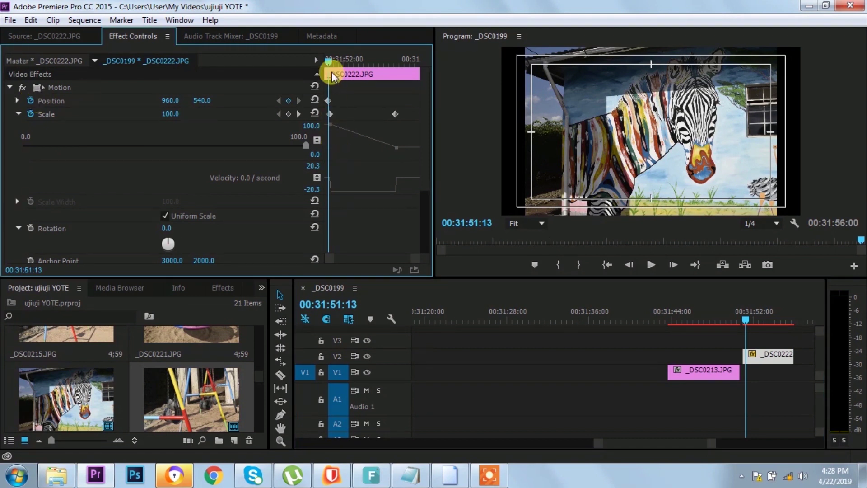
pyautogui.moveTo(330, 61); pyautogui.dragTo(372, 61)
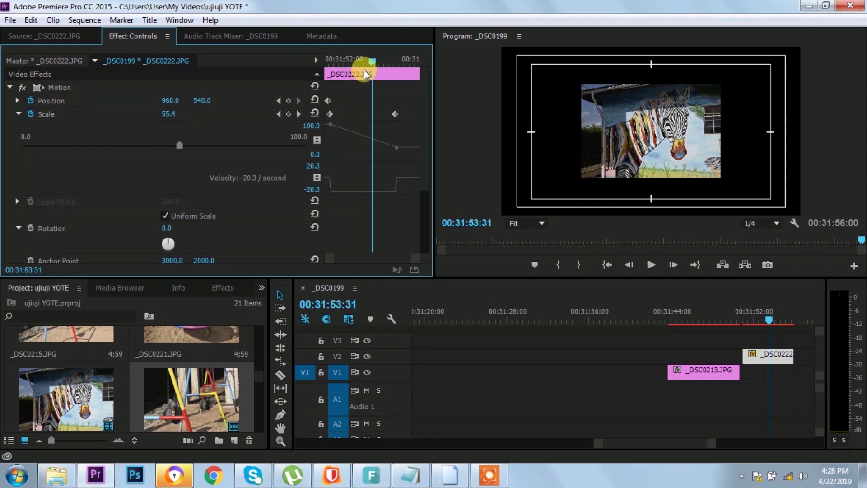
pyautogui.moveTo(370, 61); pyautogui.dragTo(369, 63)
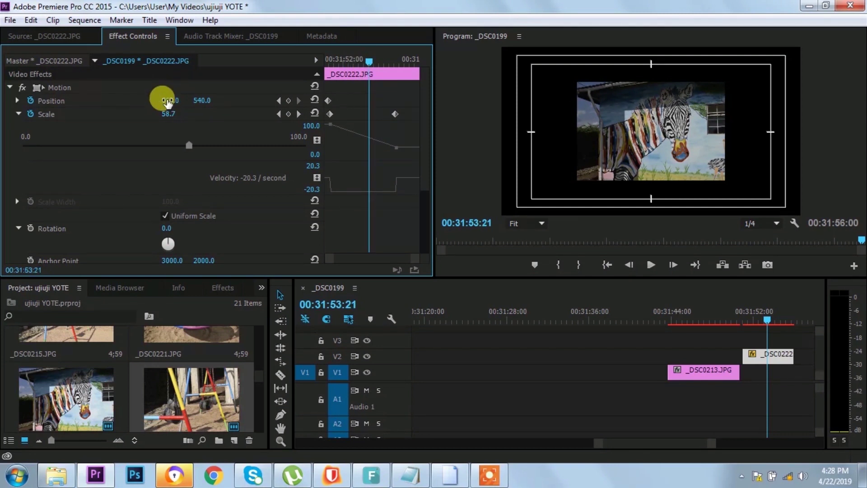
pyautogui.moveTo(202, 100)
pyautogui.mouseDown()
pyautogui.moveTo(219, 101)
pyautogui.moveTo(206, 100)
pyautogui.mouseUp()
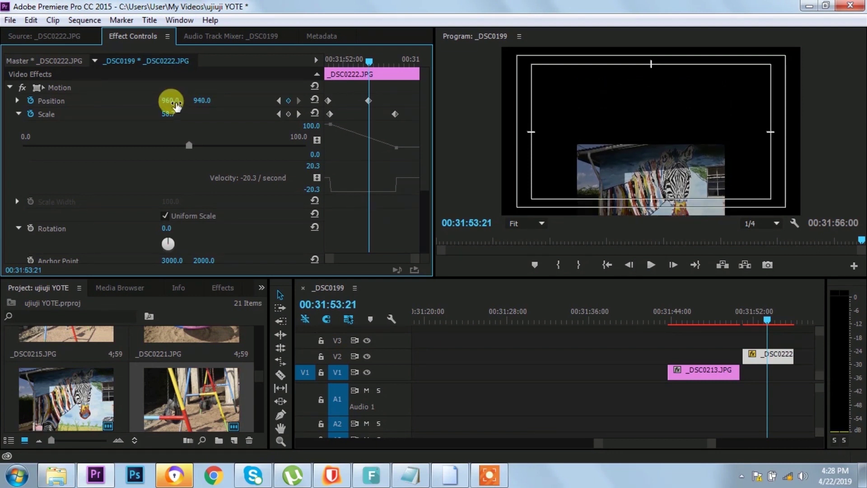
pyautogui.moveTo(166, 100); pyautogui.dragTo(53, 100)
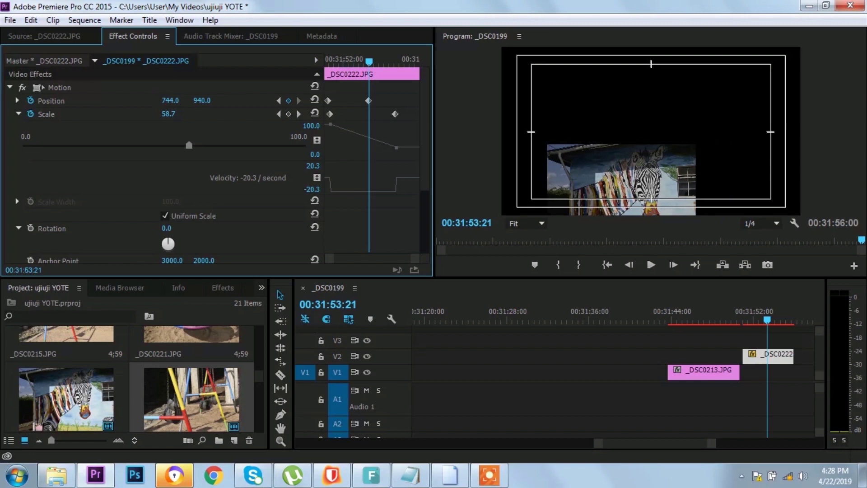
pyautogui.moveTo(170, 101); pyautogui.dragTo(159, 101)
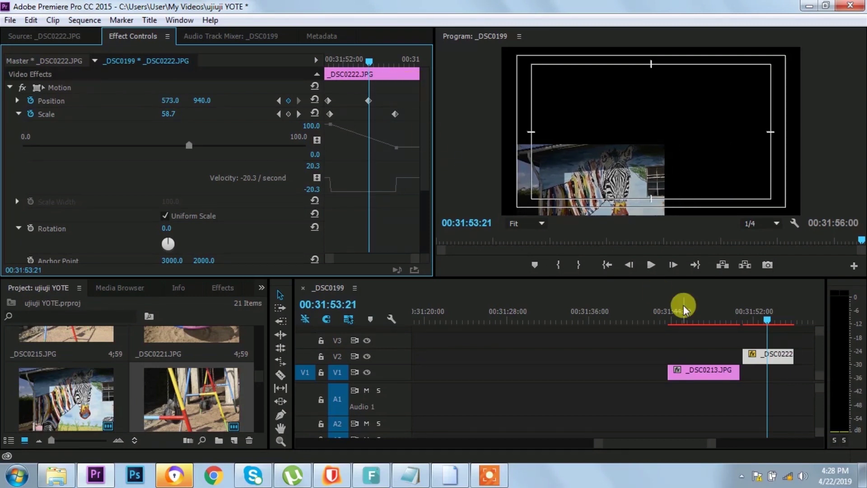
pyautogui.click(743, 318)
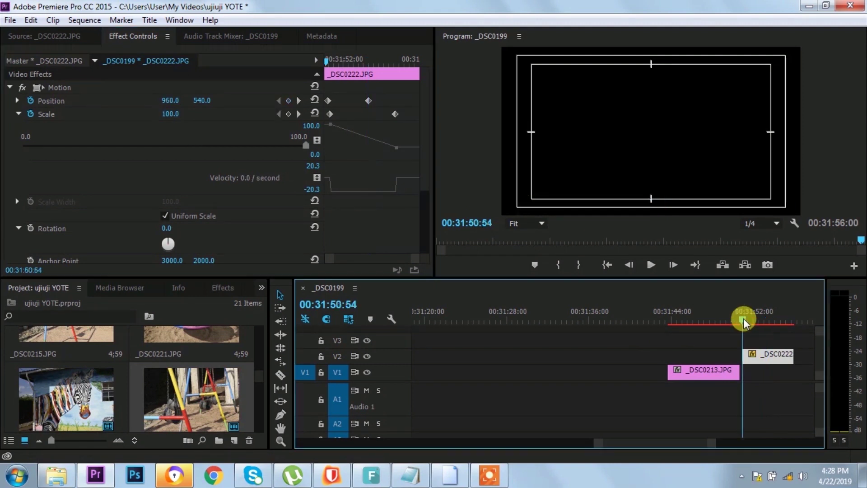
pyautogui.press('space')
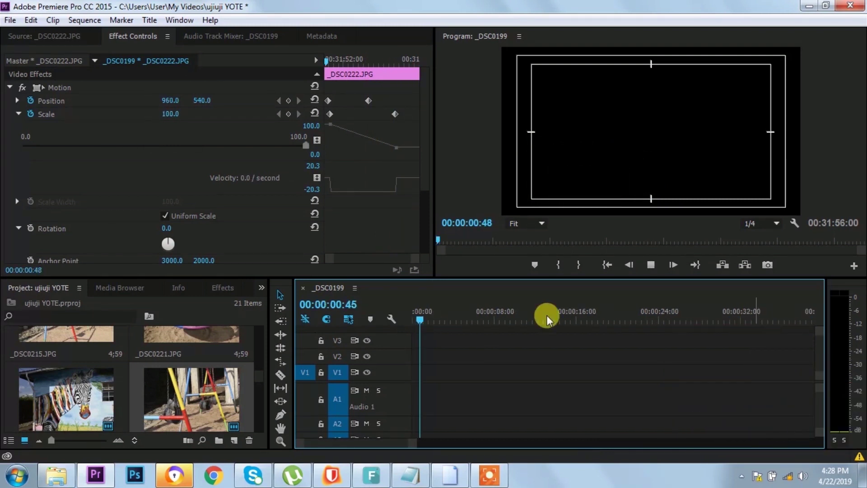
# - Stop playback, show the whole sequence, and save the project
pyautogui.press('space')
pyautogui.press('\\')
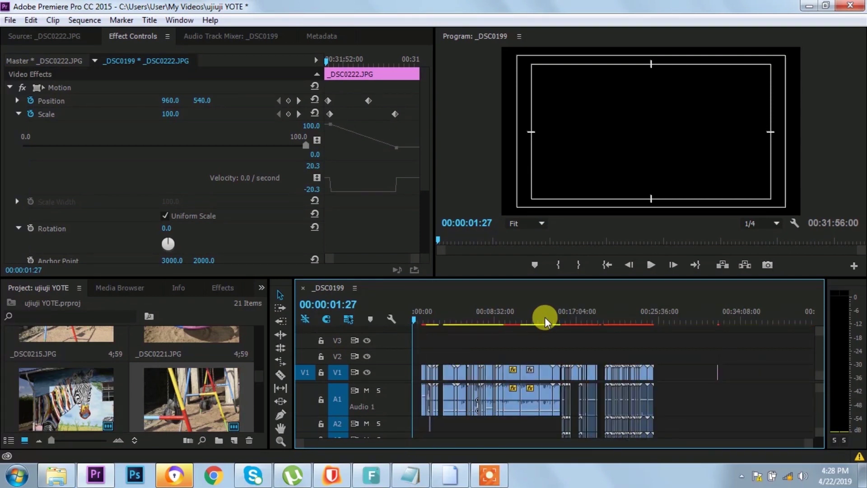
pyautogui.hotkey('ctrl', 's')
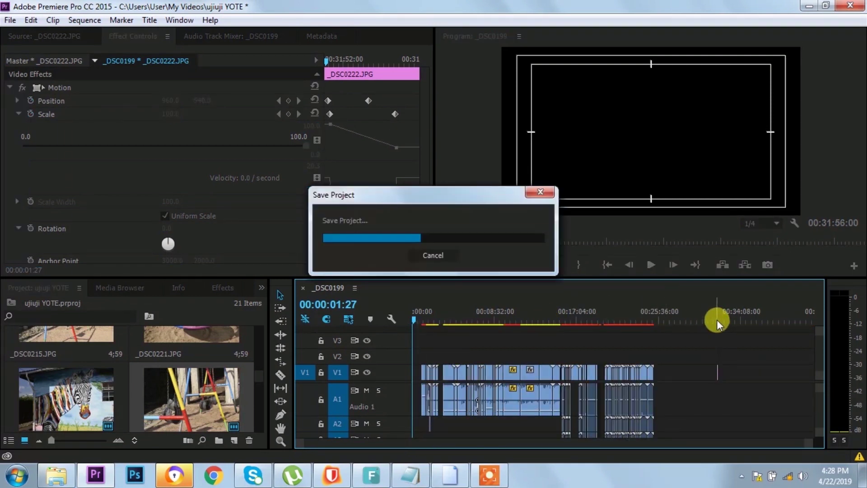
# - Put the playhead at the start of the zebra clip, 00:31:51:02, zoomed in
pyautogui.click(718, 318)
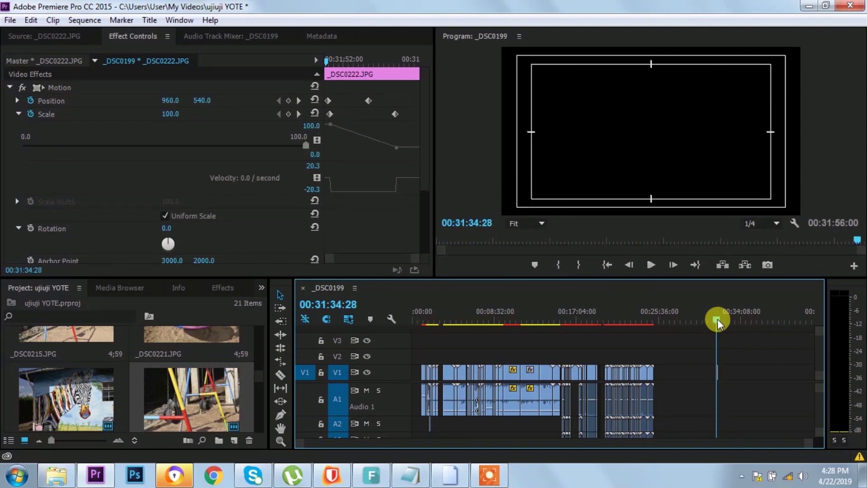
pyautogui.press('=')
pyautogui.press('=')
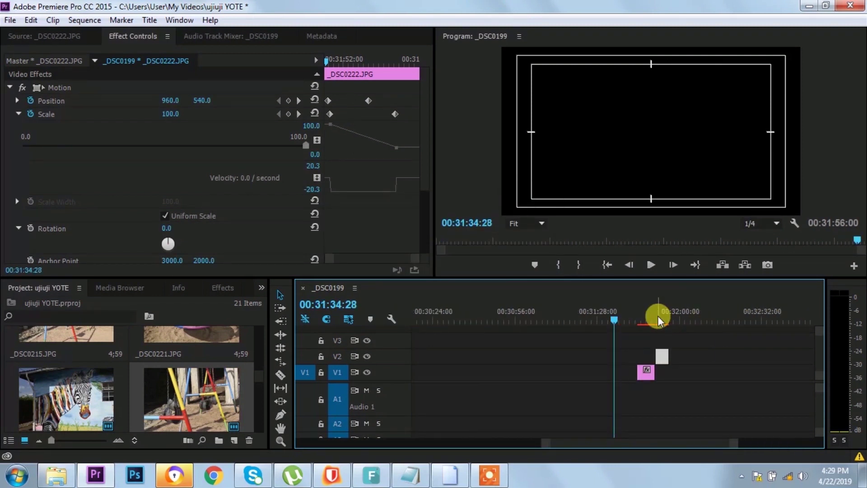
pyautogui.click(658, 320)
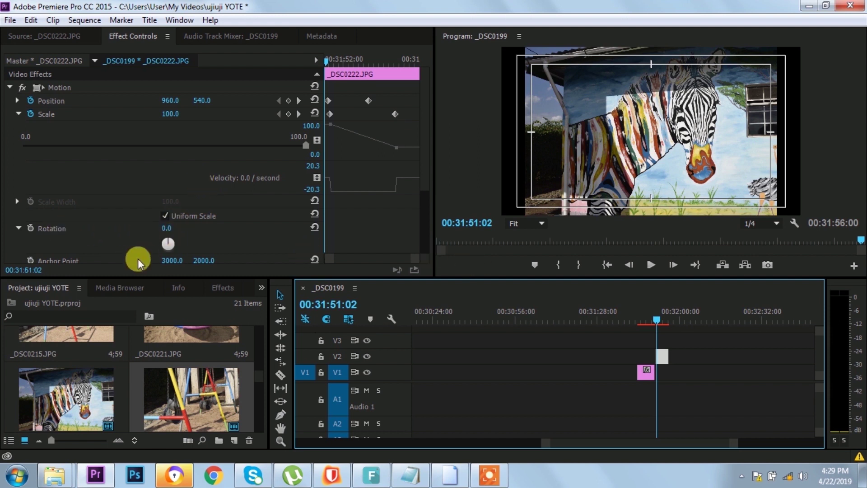
# - Start a Rotation keyframe at 0° on the zebra clip
pyautogui.click(31, 226)
pyautogui.click(31, 227)
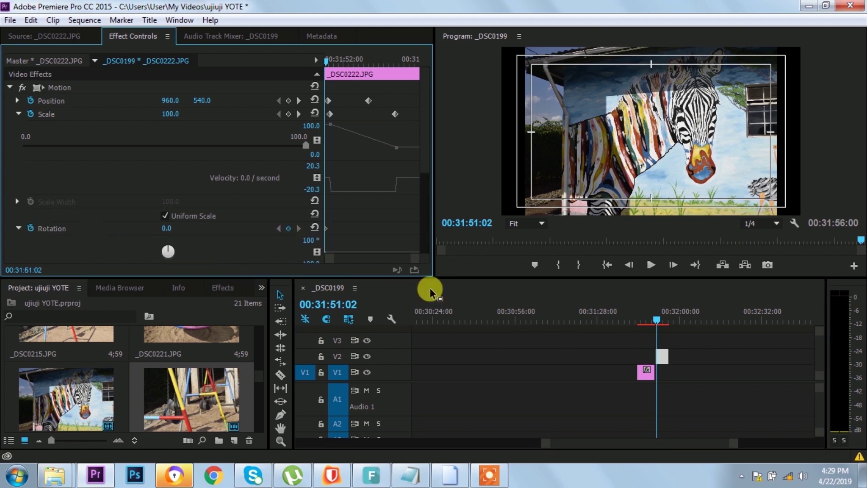
pyautogui.click(660, 316)
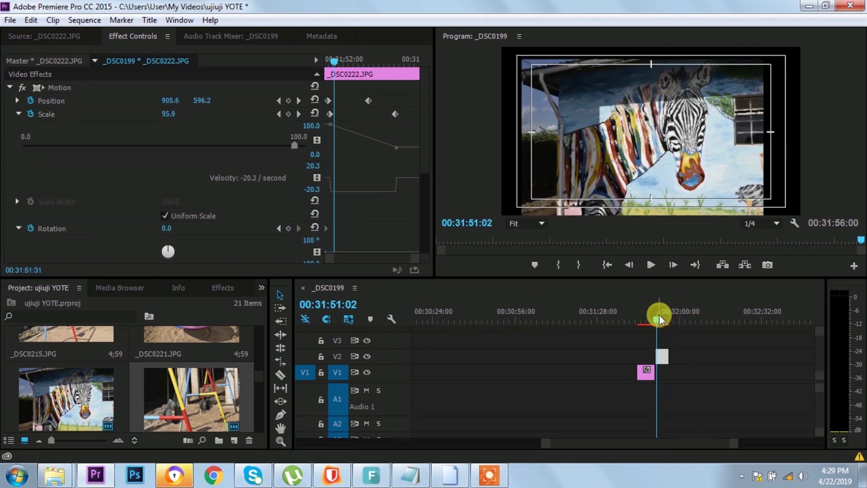
pyautogui.press('=')
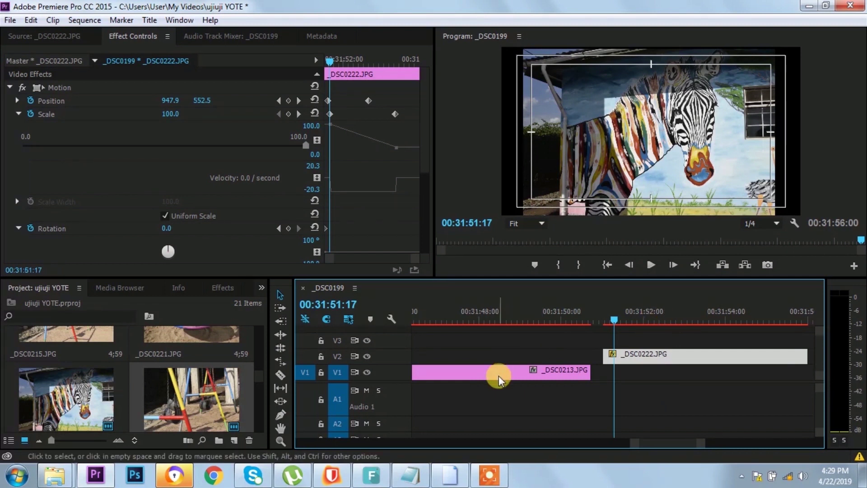
# - Move _DSC0213.JPG about 25 seconds later on V1 and reselect the zebra clip _DSC0222.JPG
pyautogui.press('-')
pyautogui.press('-')
pyautogui.moveTo(557, 373); pyautogui.dragTo(785, 378)
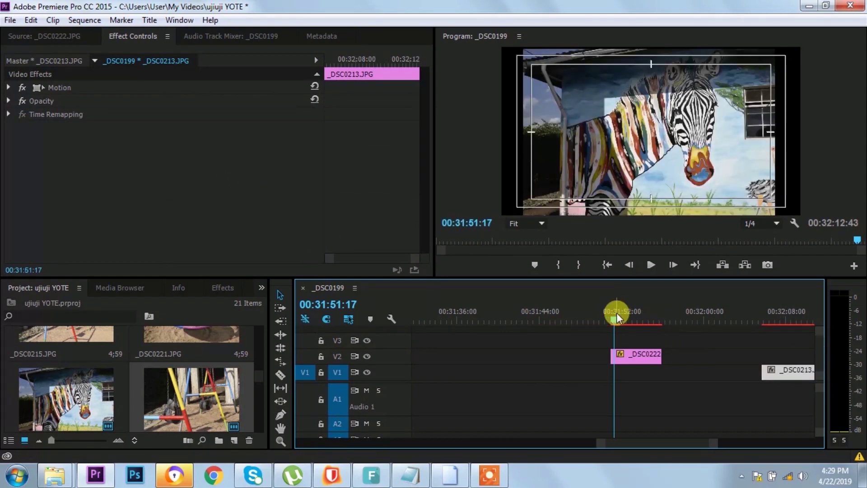
pyautogui.moveTo(617, 313); pyautogui.dragTo(617, 313)
pyautogui.press('=')
pyautogui.press('=')
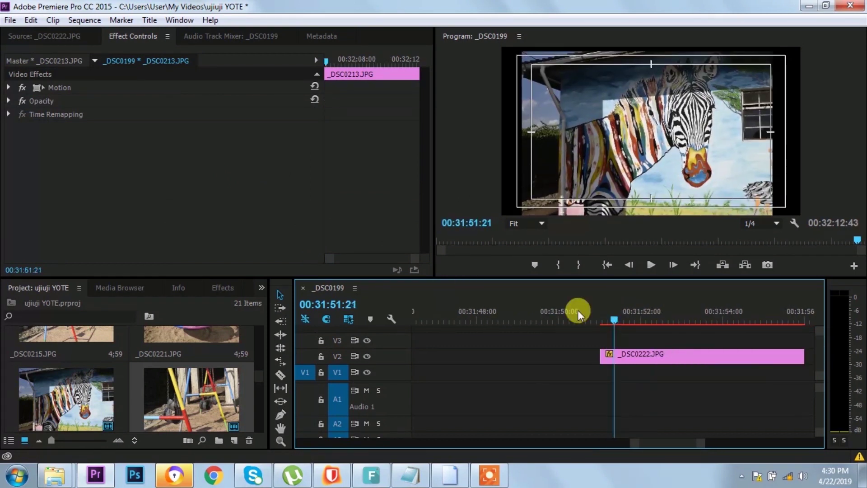
pyautogui.click(744, 362)
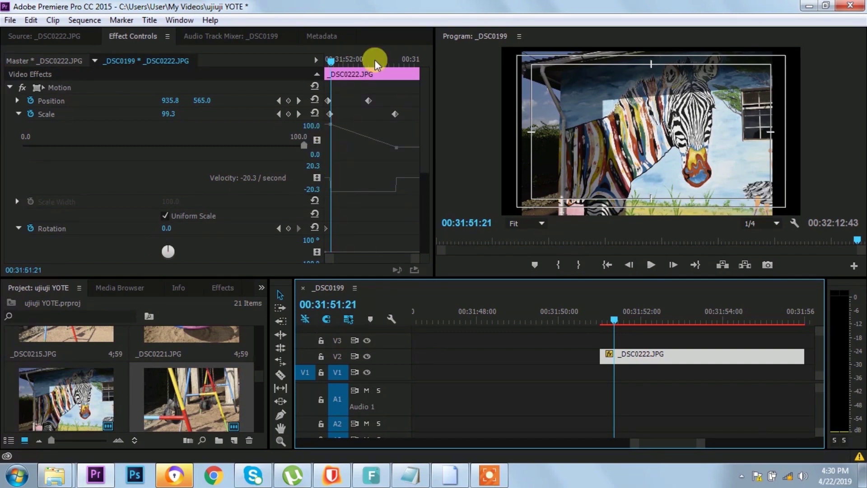
# - Add a 1x0.0° Rotation keyframe at 00:31:53:05, shift it later, and replay from the clip start
pyautogui.moveTo(330, 63); pyautogui.dragTo(363, 66)
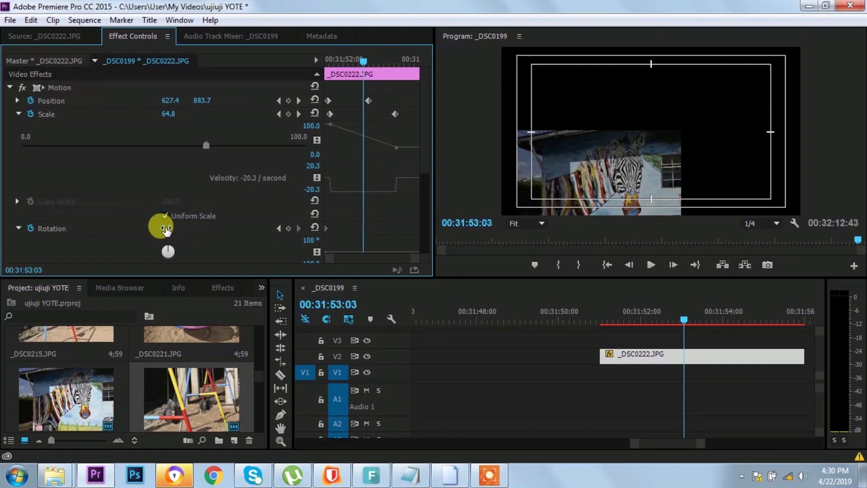
pyautogui.moveTo(167, 229); pyautogui.dragTo(212, 229)
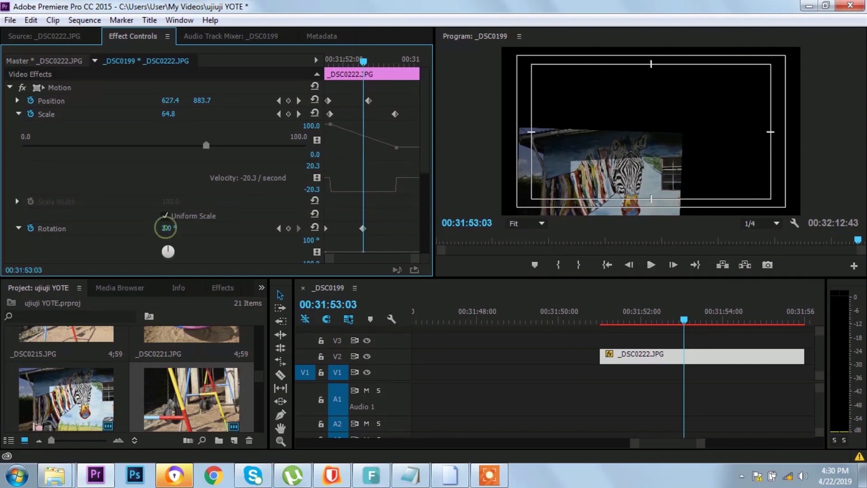
pyautogui.moveTo(168, 252); pyautogui.dragTo(168, 249)
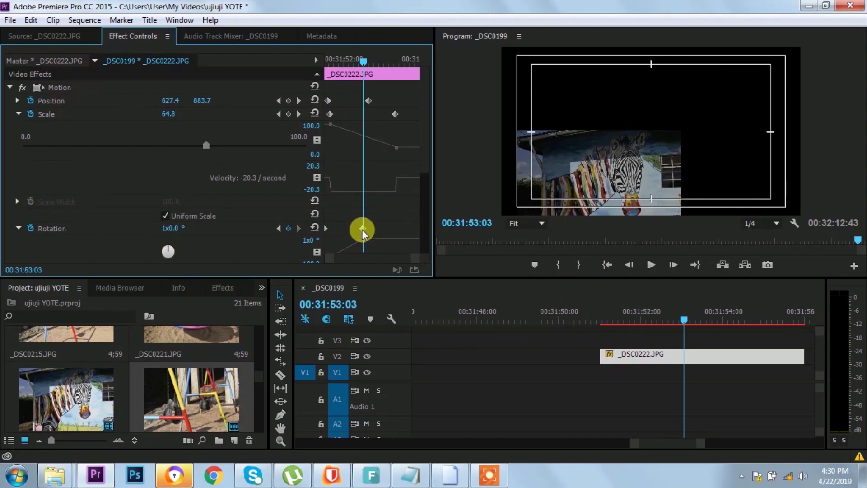
pyautogui.moveTo(364, 229); pyautogui.dragTo(379, 226)
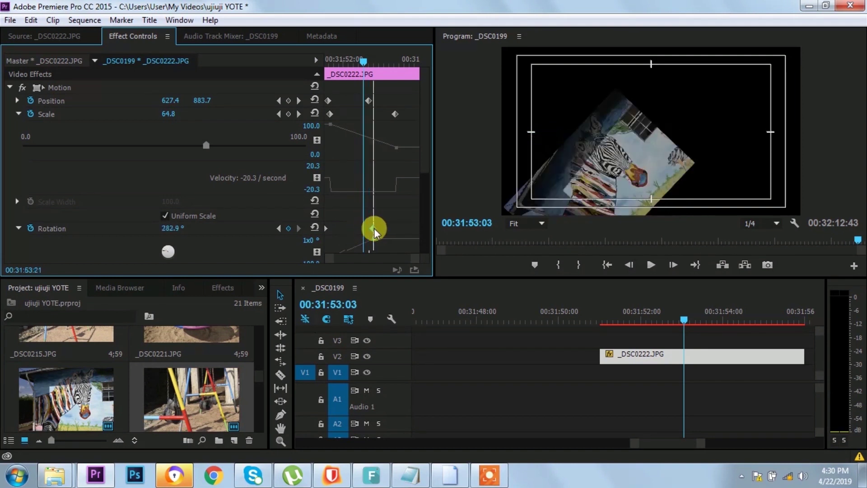
pyautogui.click(601, 320)
pyautogui.press('space')
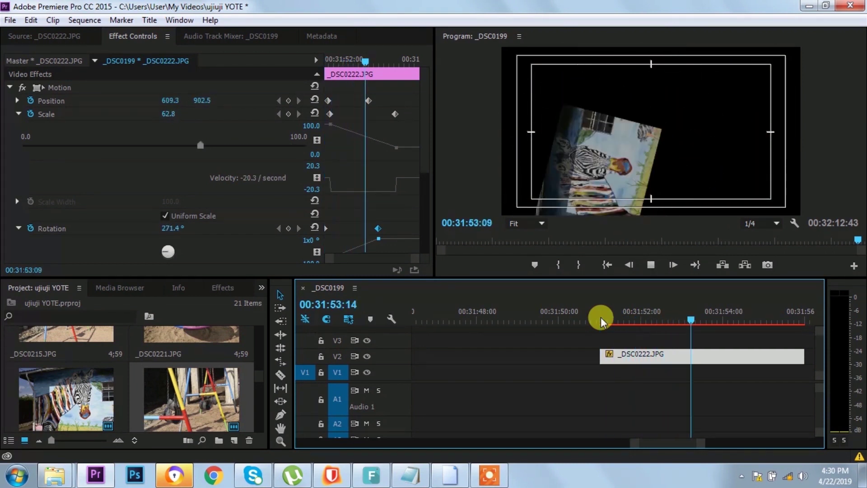
# - Stop playback at 00:31:55:43 with the zebra image small in the lower left
pyautogui.press('space')
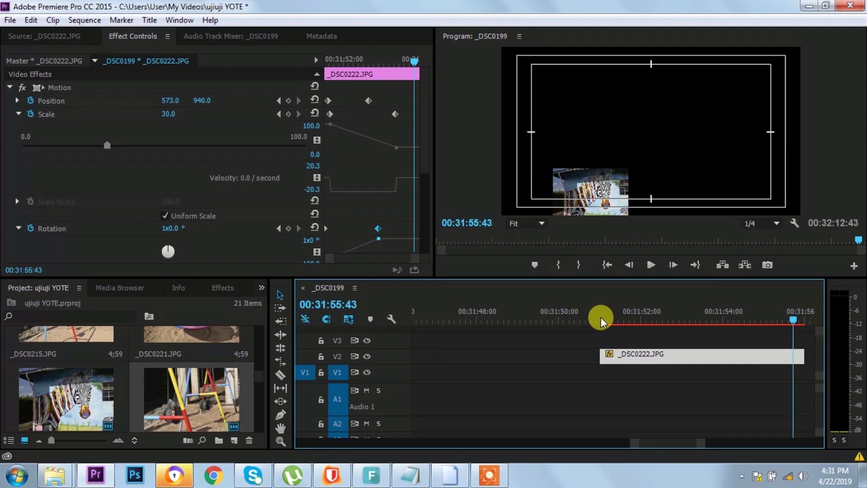
# - Stop the screen recording from the taskbar recorder
pyautogui.click(487, 480)
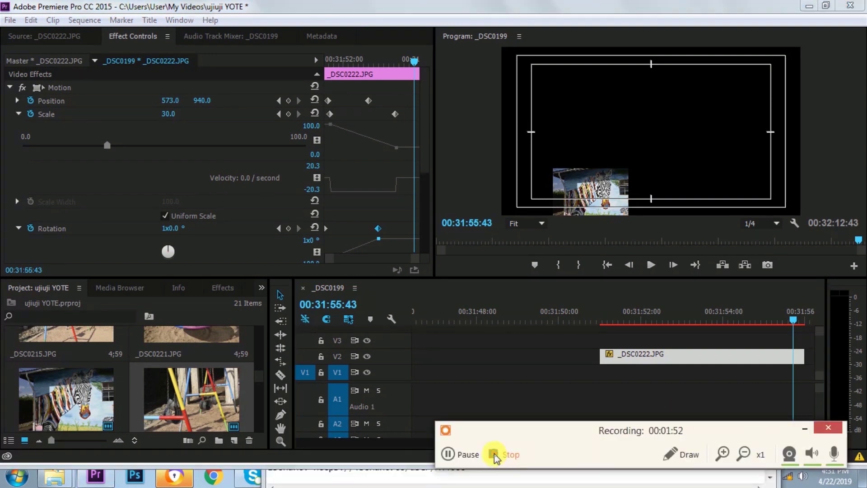
pyautogui.click(495, 453)
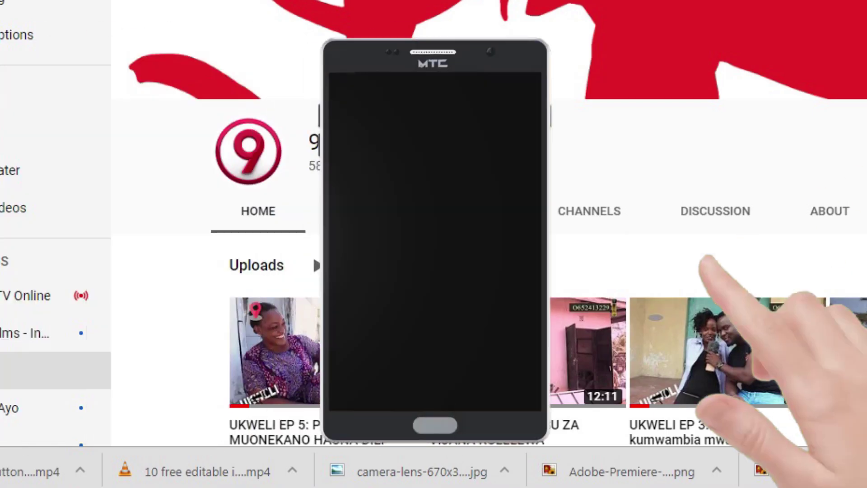